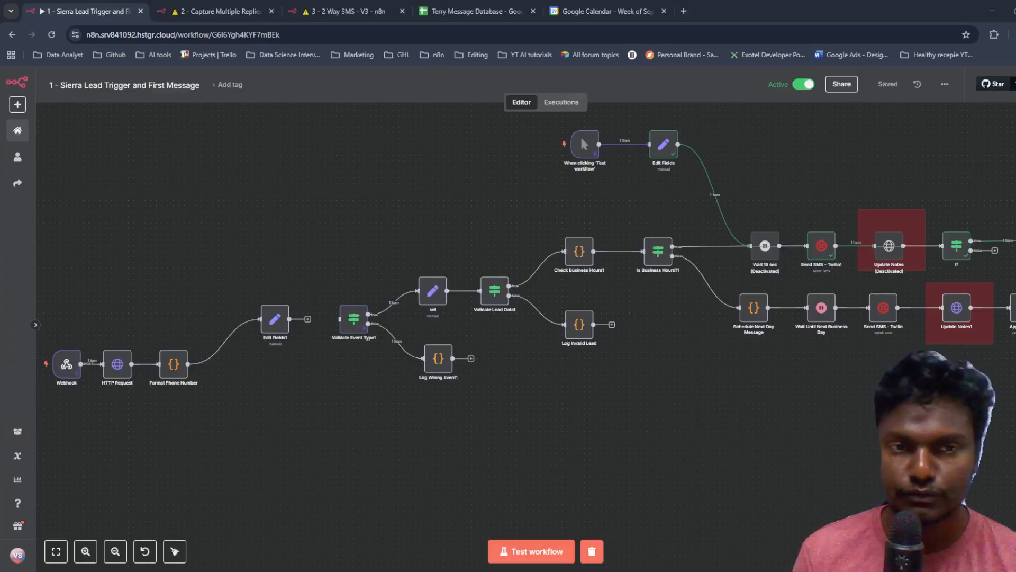
Look over the first-message workflow from the Webhook node through lead validation to the SMS sending branches.
{"action": "scroll", "coordinate": [402, 442], "scroll_direction": "up", "scroll_amount": 3}
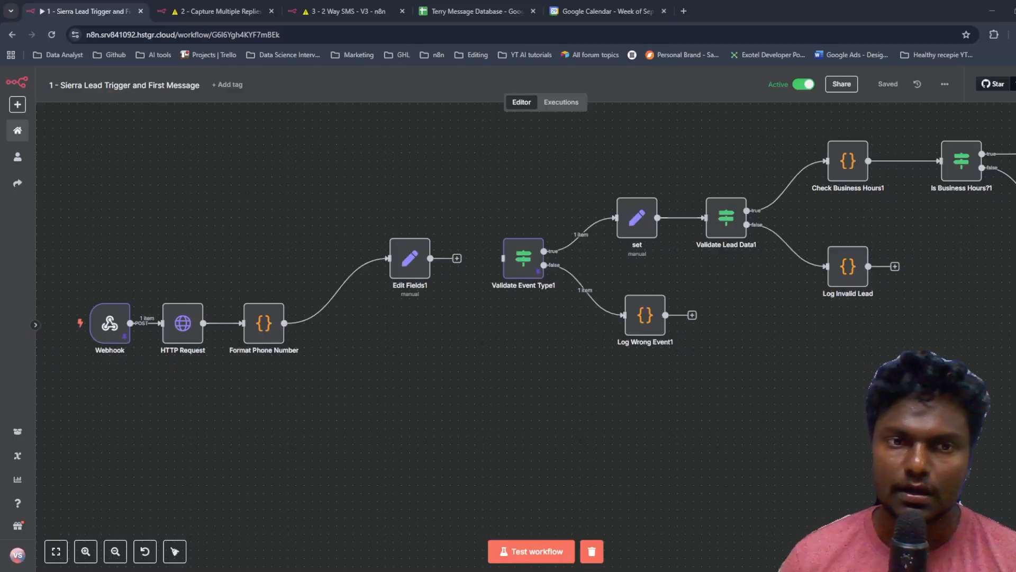
{"action": "mouse_move", "coordinate": [109, 356]}
{"action": "mouse_move", "coordinate": [123, 324]}
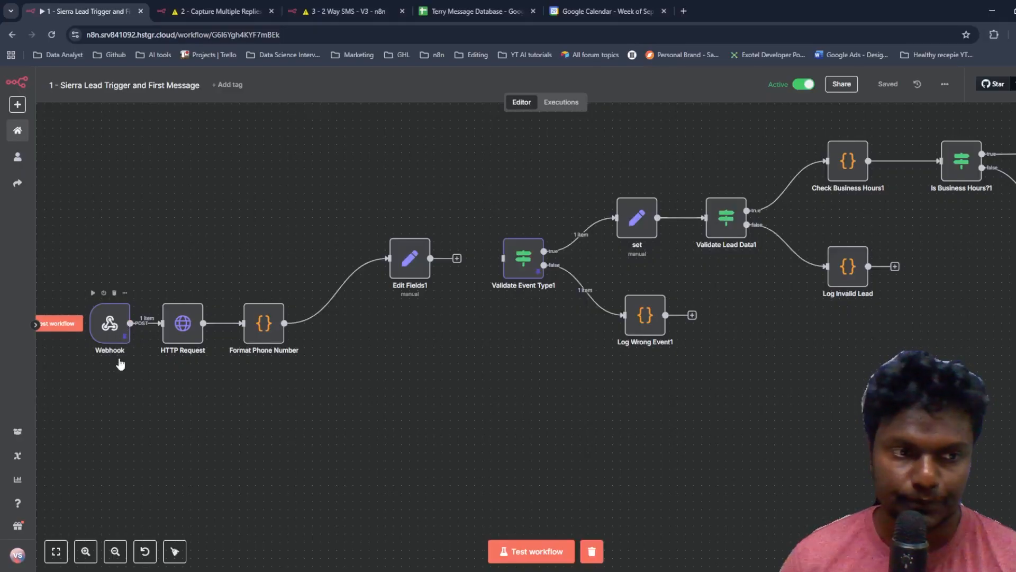
{"action": "scroll", "coordinate": [614, 419], "scroll_direction": "right", "scroll_amount": 3}
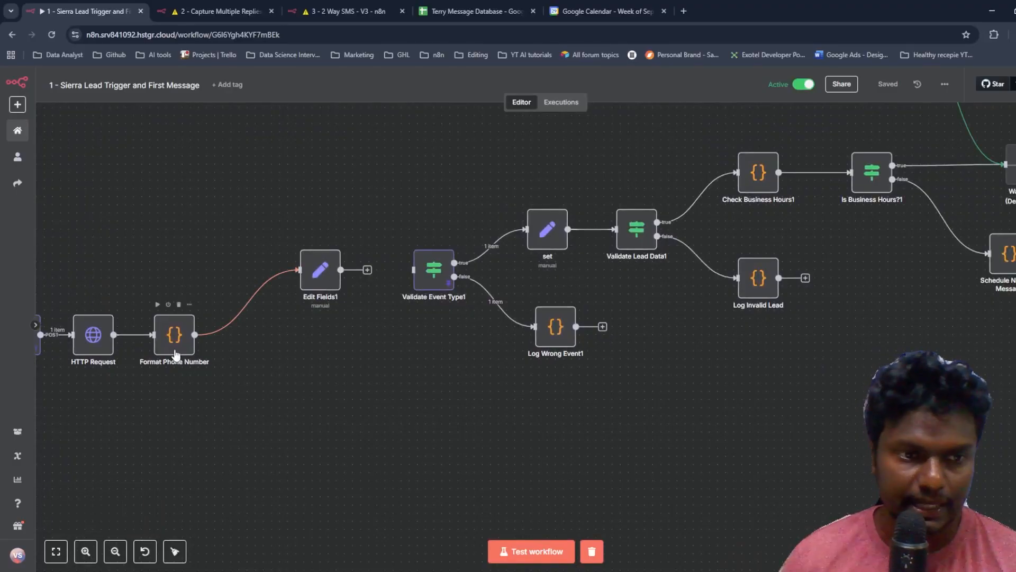
{"action": "left_click_drag", "start_coordinate": [571, 393], "coordinate": [180, 465]}
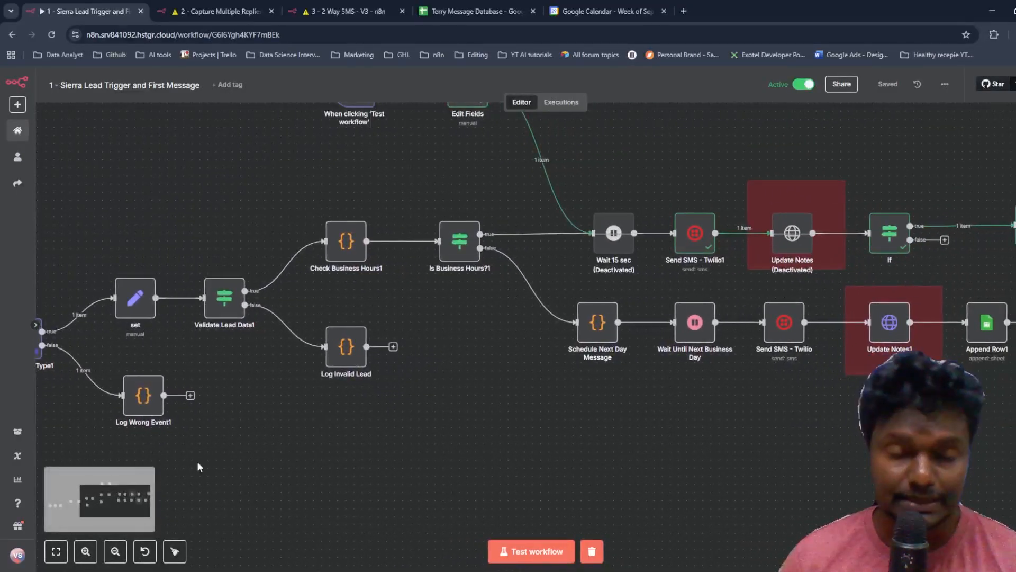
{"action": "left_click_drag", "start_coordinate": [509, 433], "coordinate": [444, 446]}
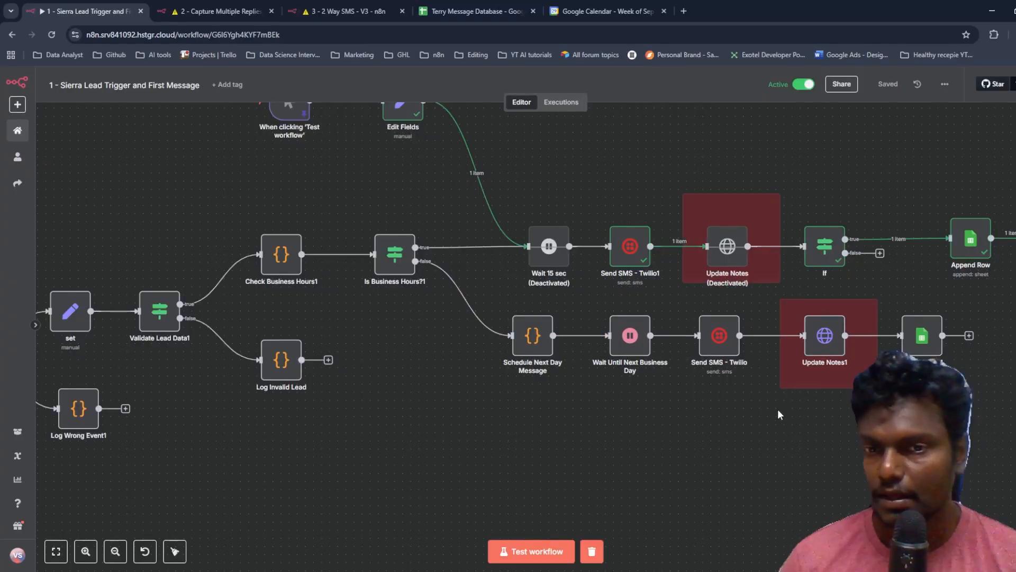
Run the first-message workflow from its manual 'Test workflow' trigger.
{"action": "scroll", "coordinate": [777, 422], "scroll_direction": "up", "scroll_amount": 3}
{"action": "scroll", "coordinate": [777, 421], "scroll_direction": "right", "scroll_amount": 3}
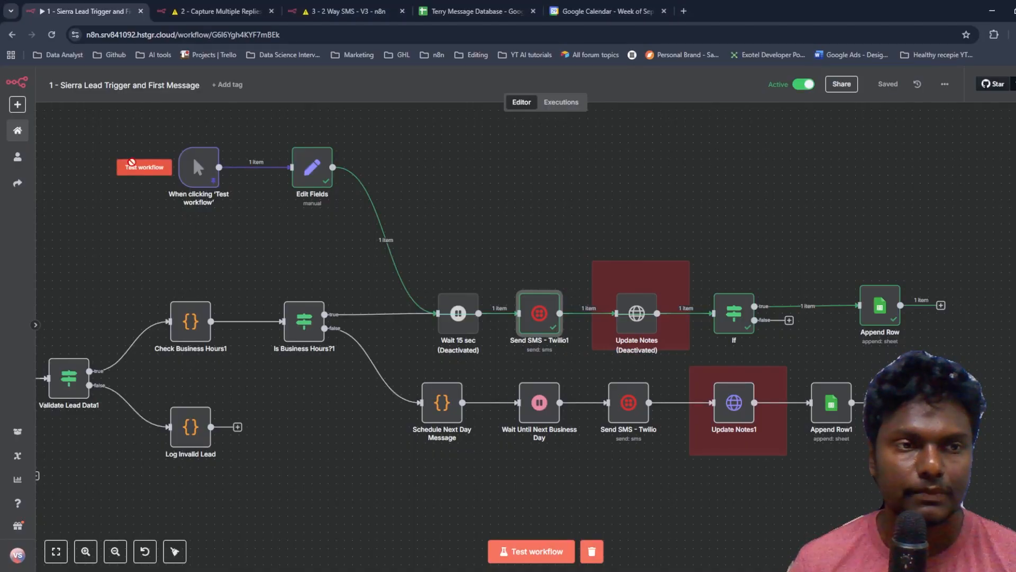
{"action": "left_click", "coordinate": [129, 167]}
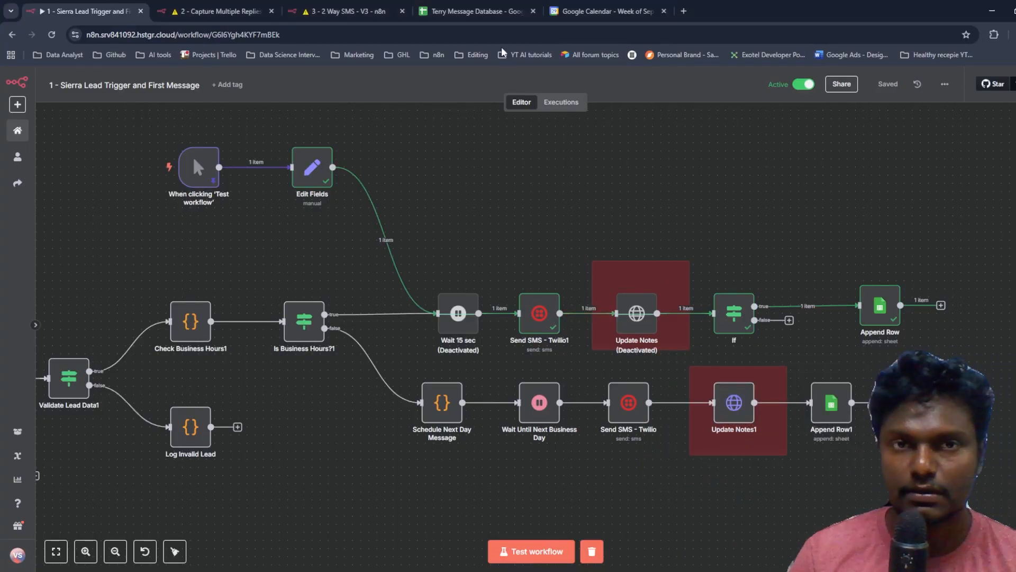
Switch to the message database spreadsheet and read the first outgoing message in the Message_History cell of row 2.
{"action": "left_click", "coordinate": [491, 13]}
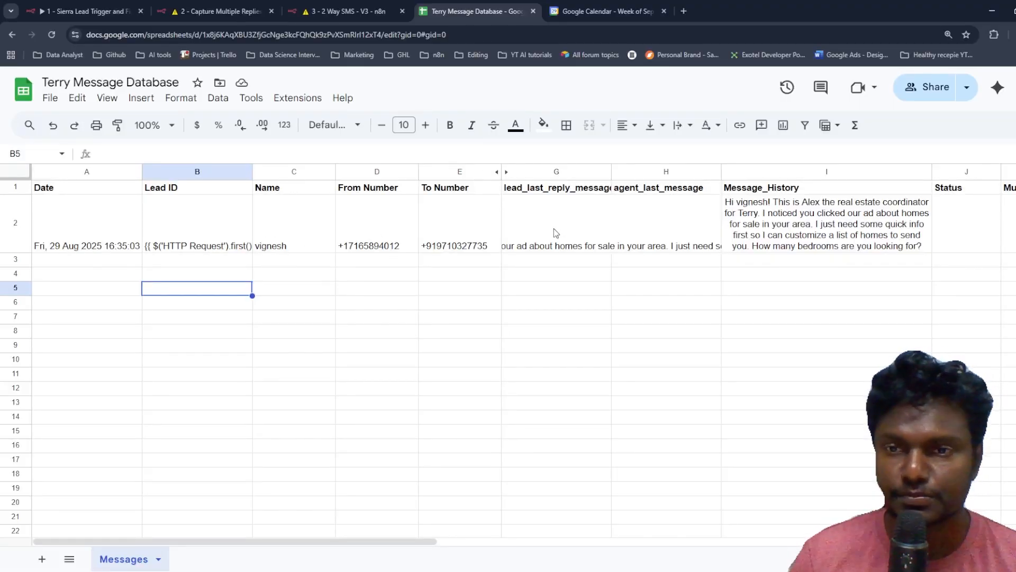
{"action": "scroll", "coordinate": [767, 227], "scroll_direction": "up", "scroll_amount": 5}
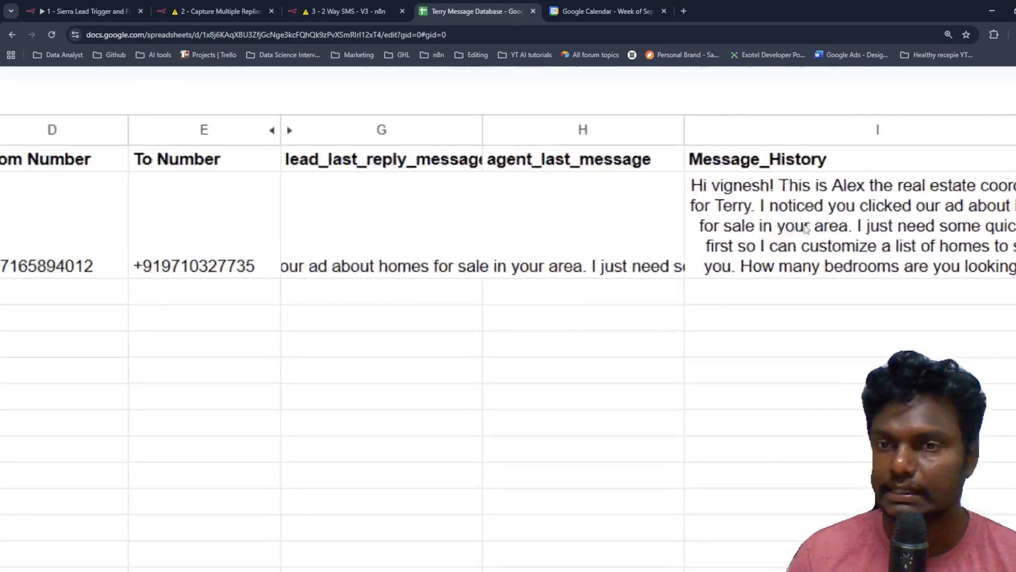
{"action": "left_click", "coordinate": [797, 239]}
{"action": "key", "text": "Return"}
{"action": "scroll", "coordinate": [787, 243], "scroll_direction": "right", "scroll_amount": 5}
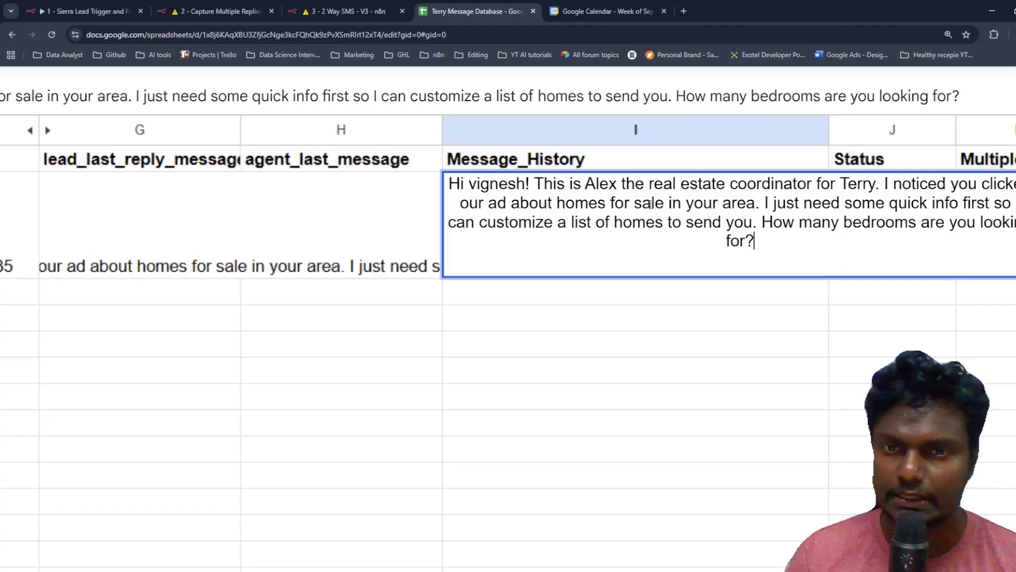
{"action": "left_click_drag", "start_coordinate": [478, 203], "coordinate": [510, 203]}
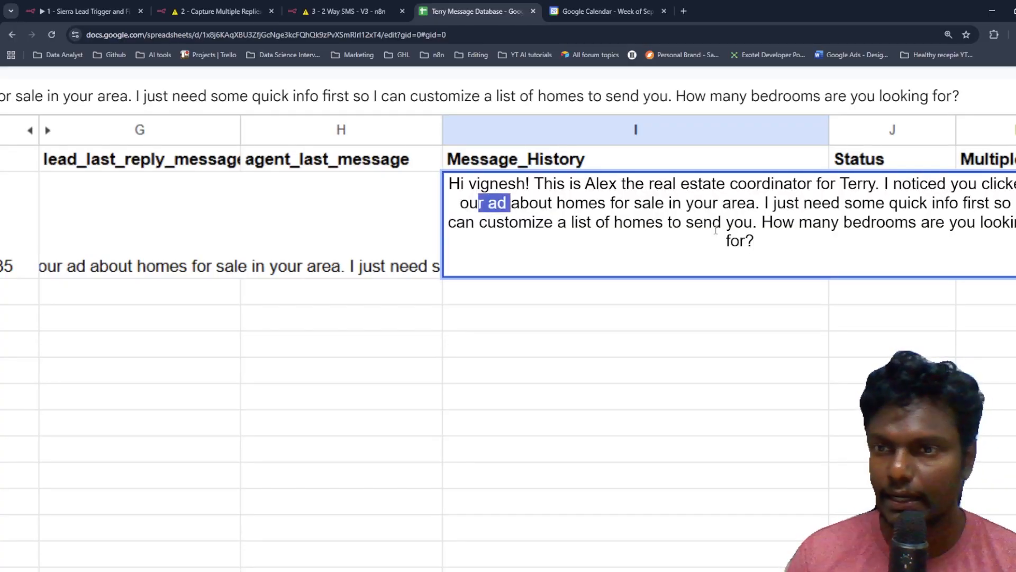
{"action": "left_click_drag", "start_coordinate": [852, 203], "coordinate": [933, 203]}
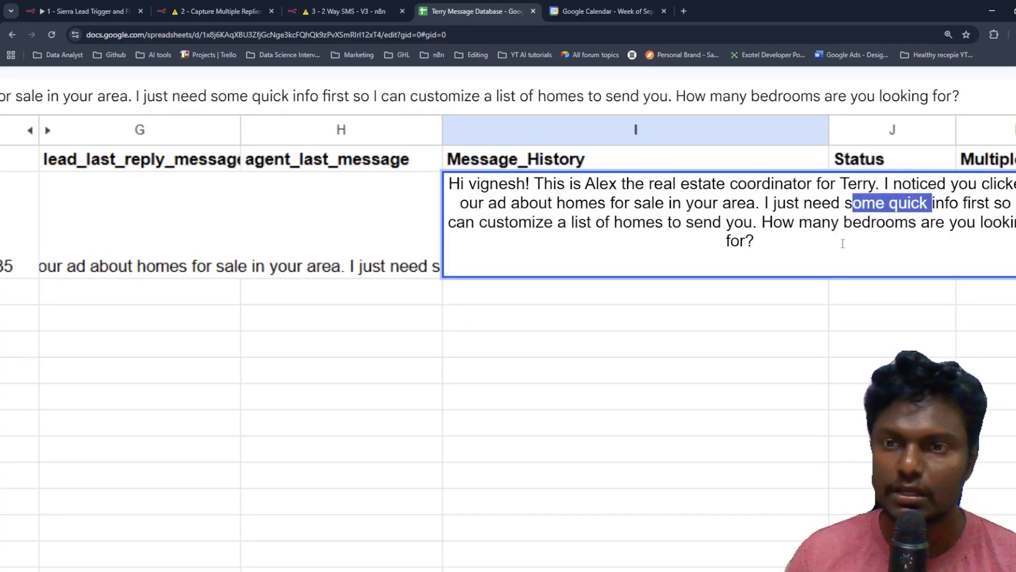
{"action": "left_click_drag", "start_coordinate": [764, 224], "coordinate": [774, 241]}
{"action": "left_click", "coordinate": [782, 245]}
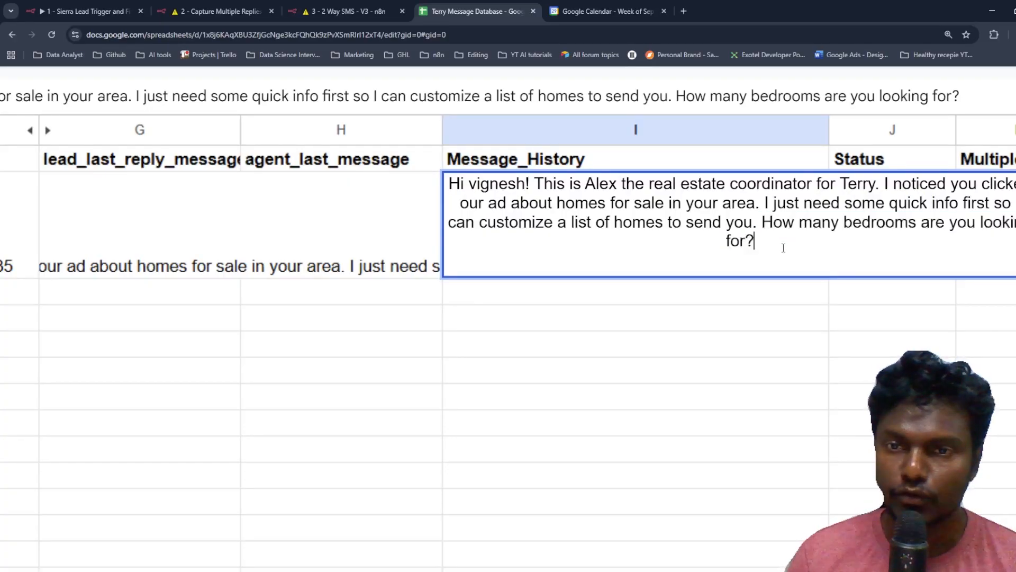
{"action": "left_click", "coordinate": [664, 312]}
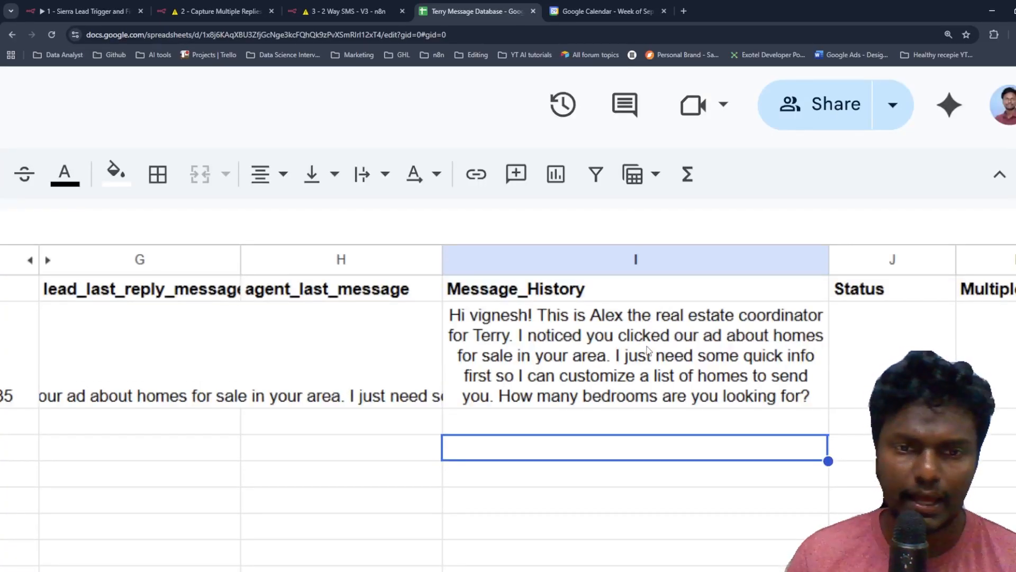
{"action": "key", "text": "ctrl+minus"}
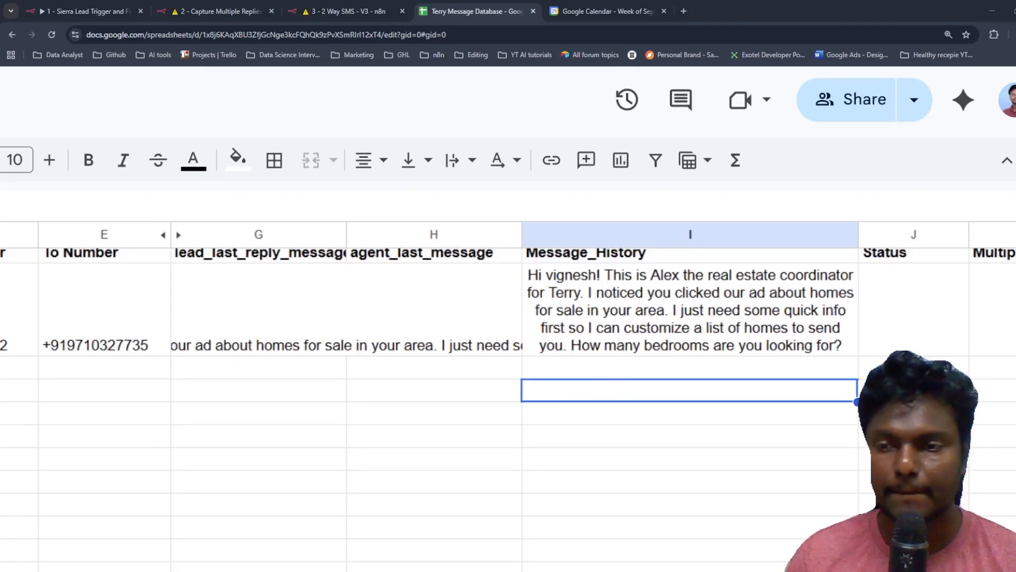
{"action": "key", "text": "ctrl+0"}
Open the 2 - Capture Multiple Replies workflow in its editor view.
{"action": "left_click", "coordinate": [217, 11]}
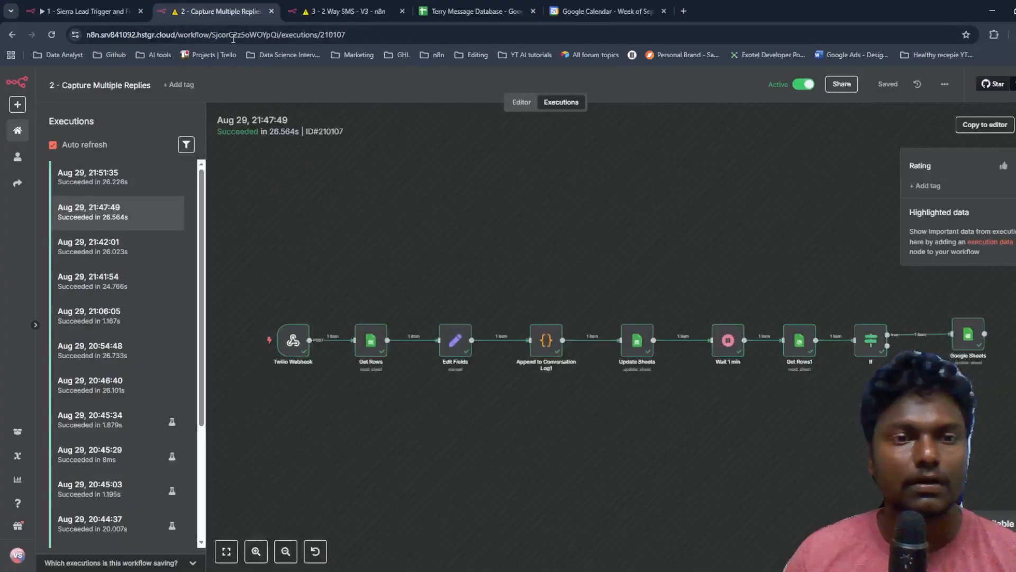
{"action": "left_click", "coordinate": [85, 11]}
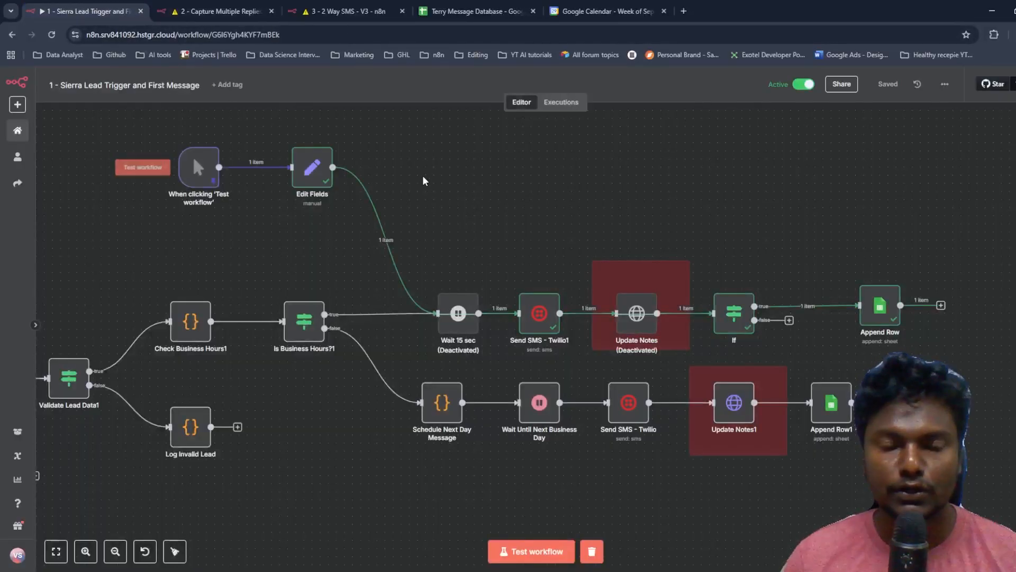
{"action": "left_click", "coordinate": [220, 12]}
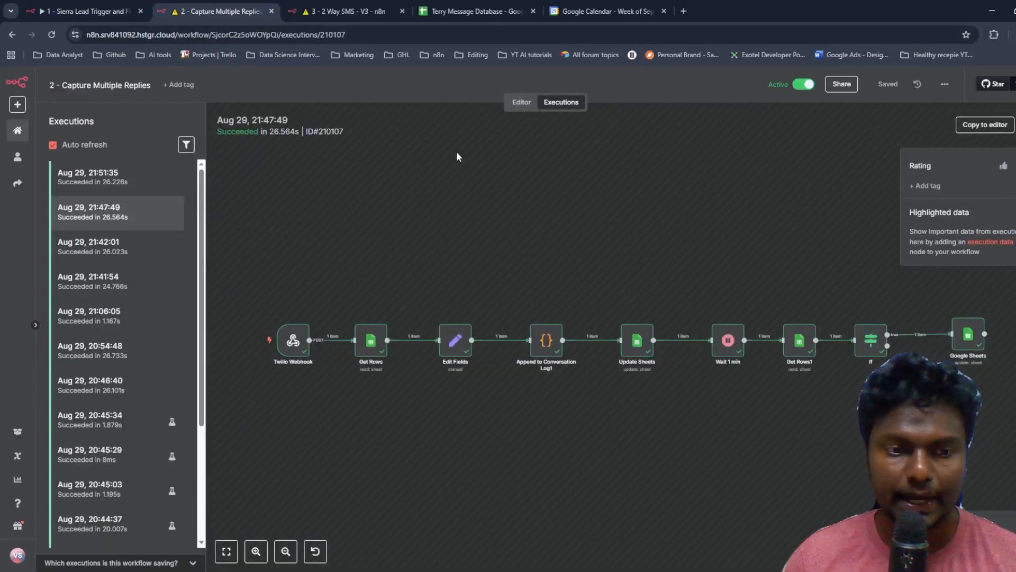
{"action": "left_click", "coordinate": [521, 102]}
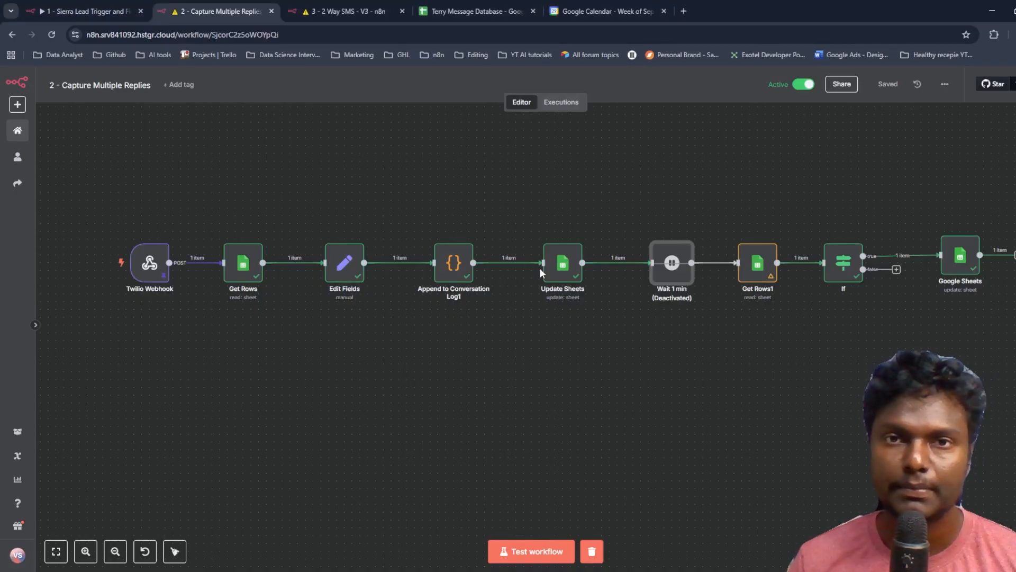
Check the lead_last_reply_message cell in row 2 of the message database spreadsheet.
{"action": "left_click", "coordinate": [475, 11]}
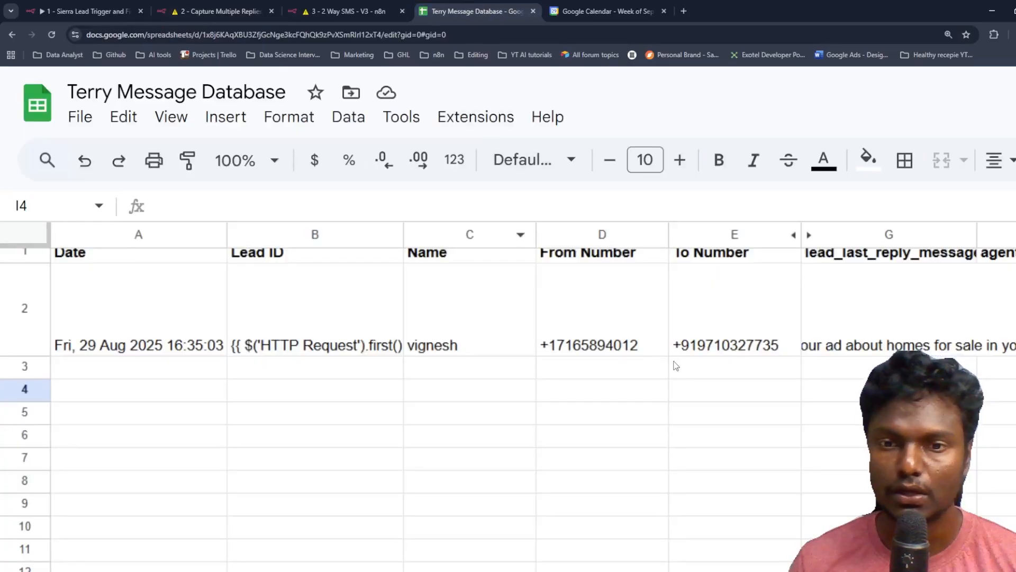
{"action": "left_click", "coordinate": [552, 212]}
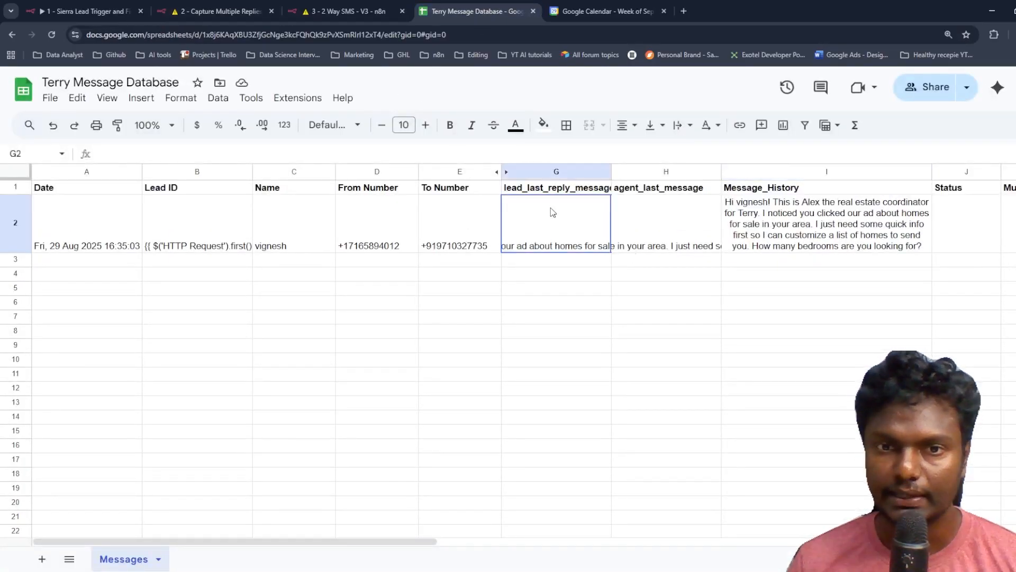
{"action": "key", "text": "Delete"}
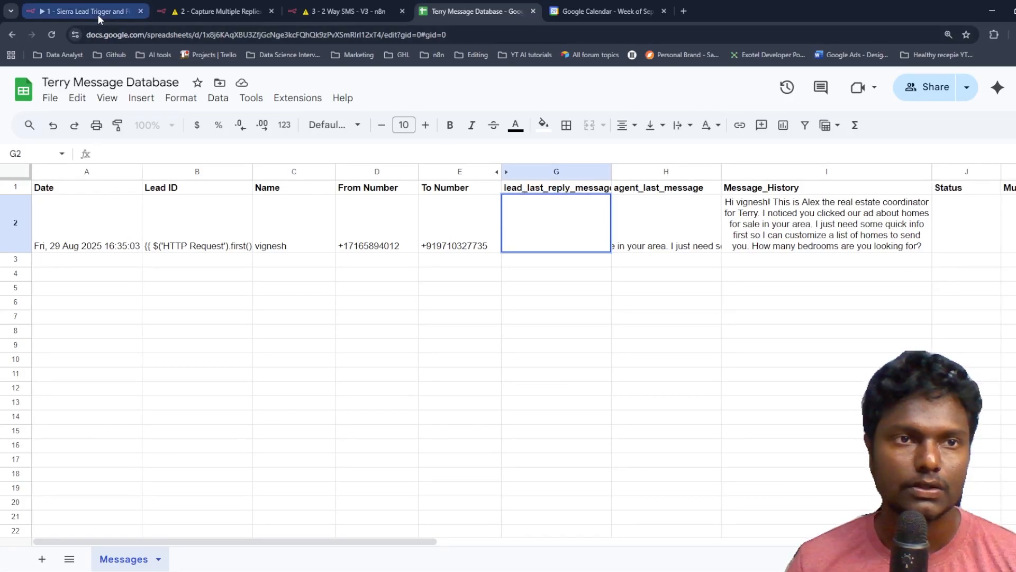
{"action": "left_click", "coordinate": [183, 11]}
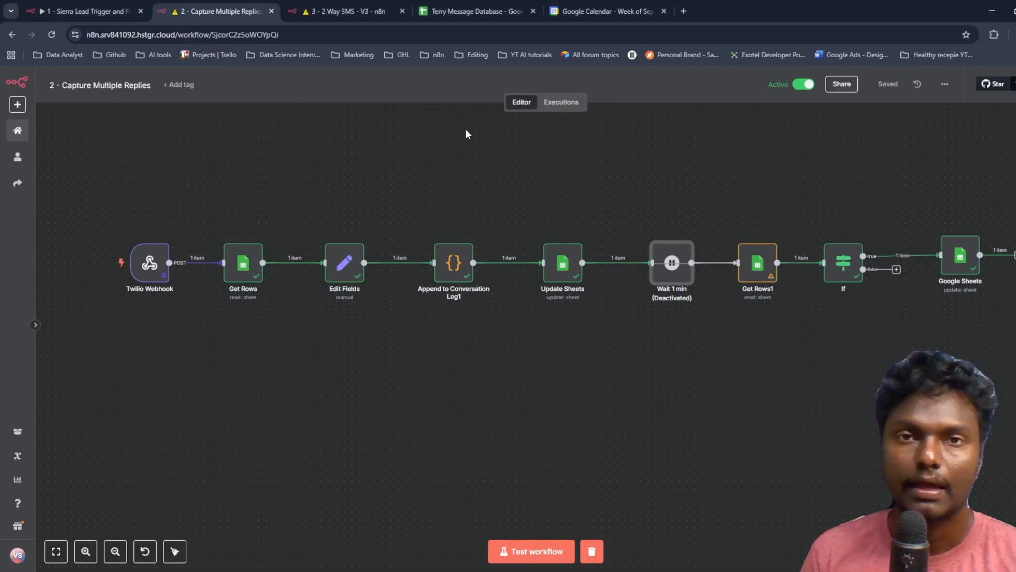
{"action": "left_click", "coordinate": [473, 19]}
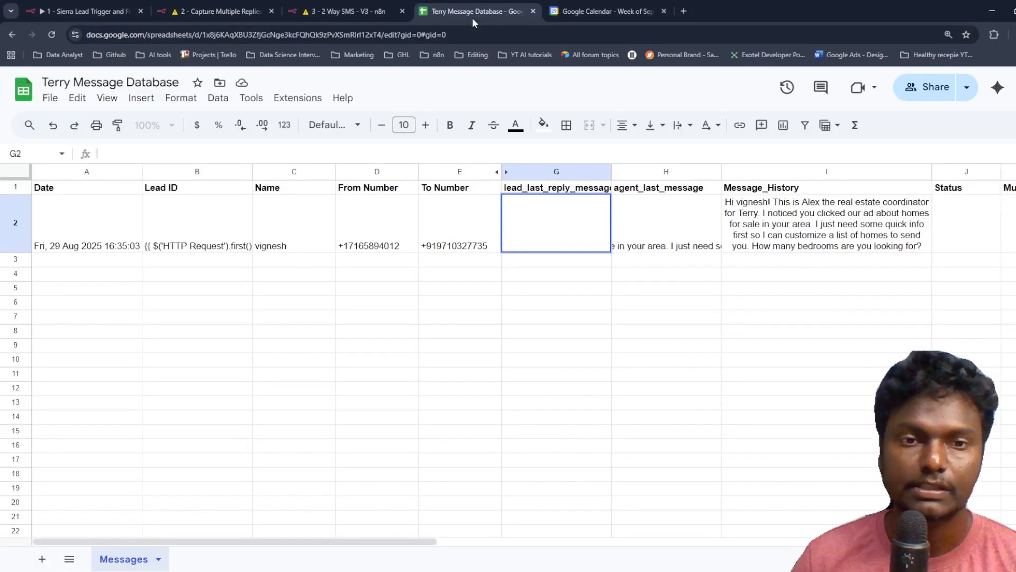
{"action": "left_click", "coordinate": [571, 320]}
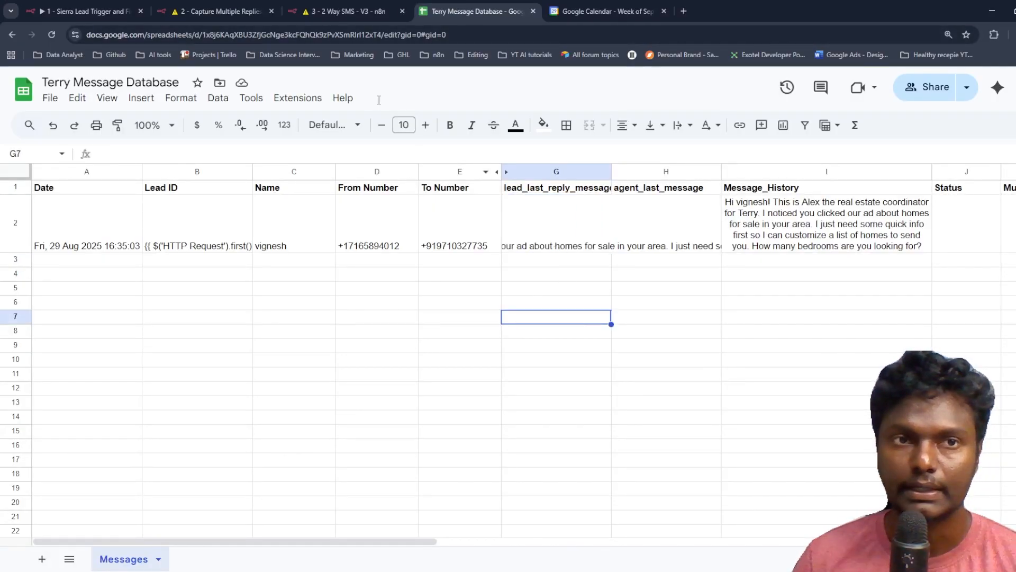
Review the executions of the Capture Multiple Replies workflow and the lead reply recorded in cell G2 of the message database.
{"action": "left_click", "coordinate": [236, 12]}
{"action": "left_click", "coordinate": [561, 102]}
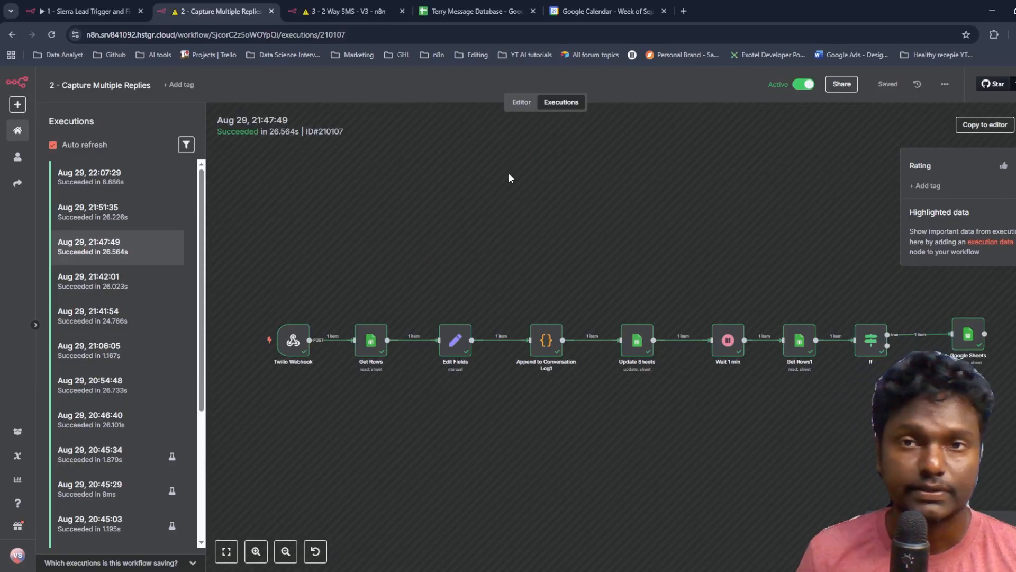
{"action": "left_click", "coordinate": [470, 10]}
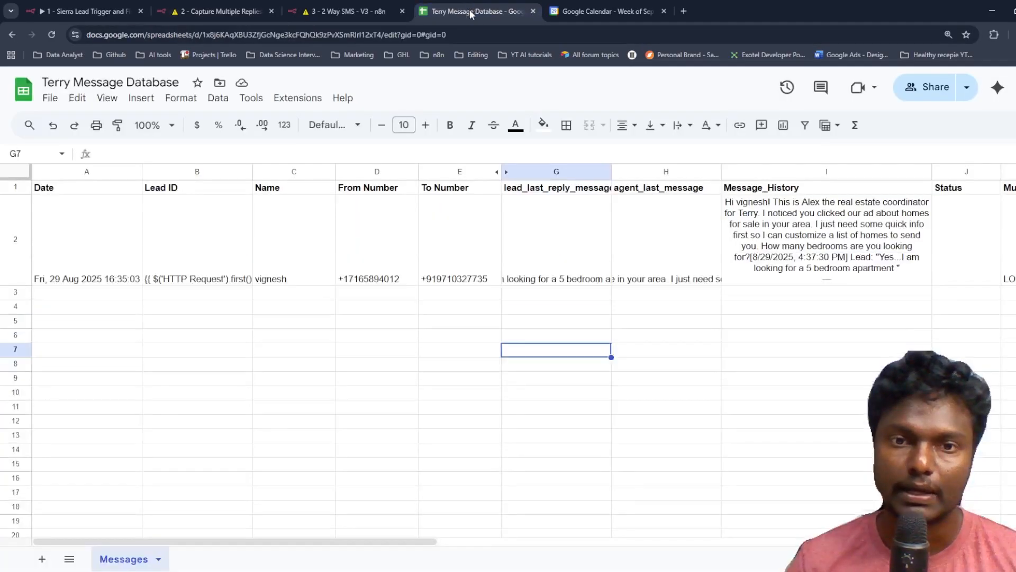
{"action": "left_click", "coordinate": [559, 254]}
{"action": "left_click_drag", "start_coordinate": [121, 153], "coordinate": [282, 157]}
{"action": "left_click", "coordinate": [551, 342]}
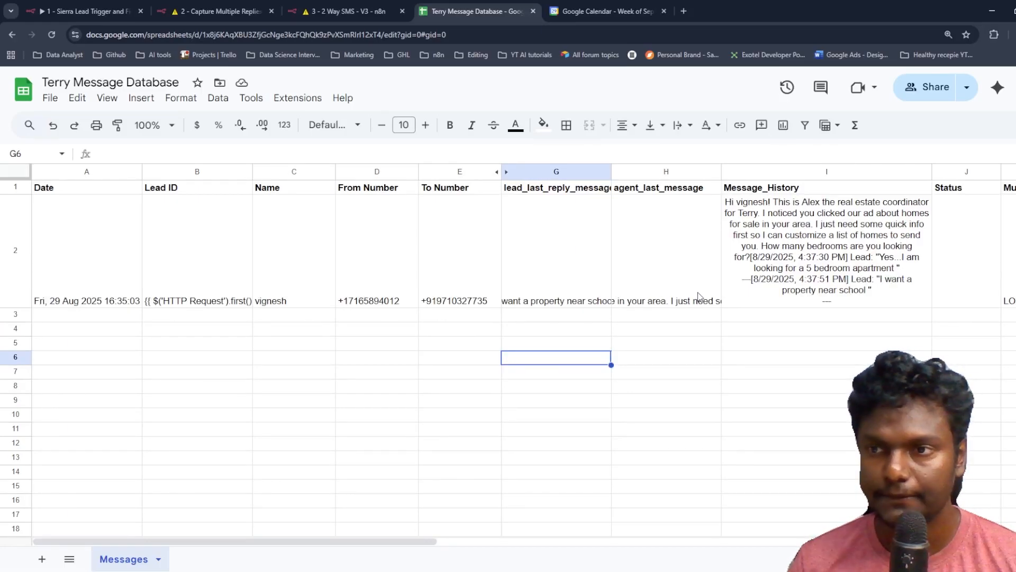
Read the newest lead reply in cell G2 and recheck the Capture Multiple Replies executions.
{"action": "left_click", "coordinate": [572, 287]}
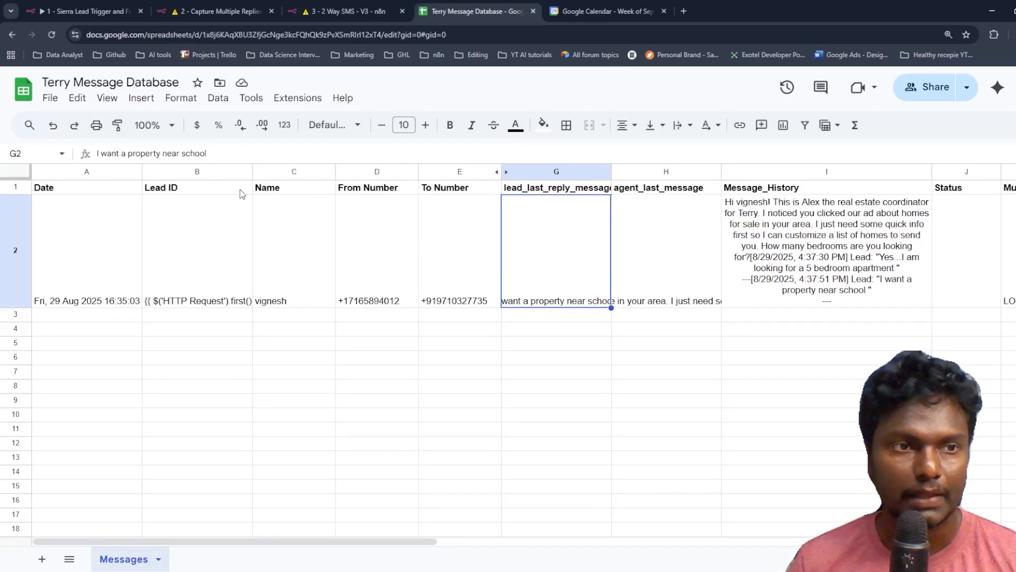
{"action": "left_click_drag", "start_coordinate": [141, 154], "coordinate": [190, 155]}
{"action": "left_click", "coordinate": [562, 333]}
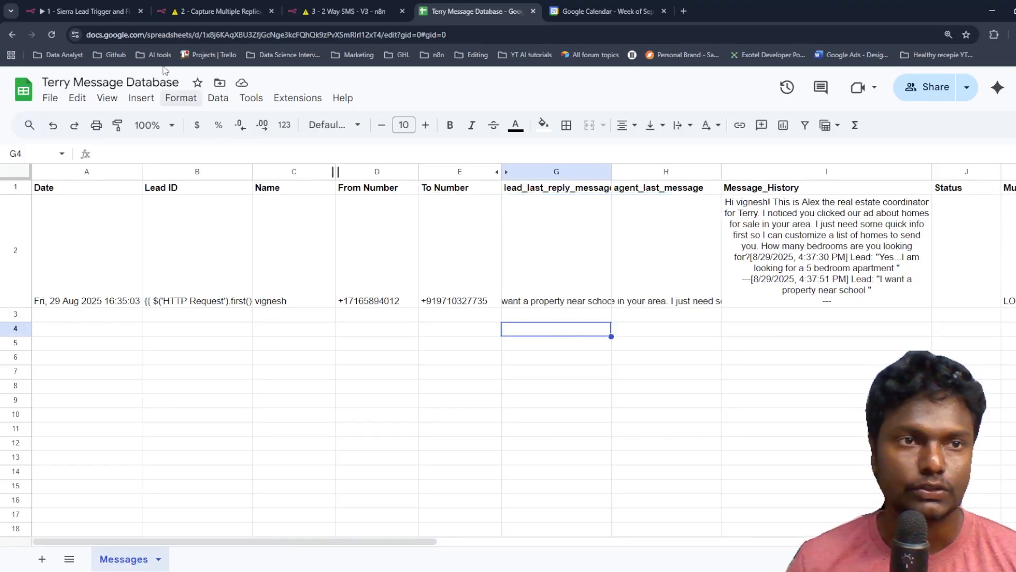
{"action": "left_click", "coordinate": [189, 14]}
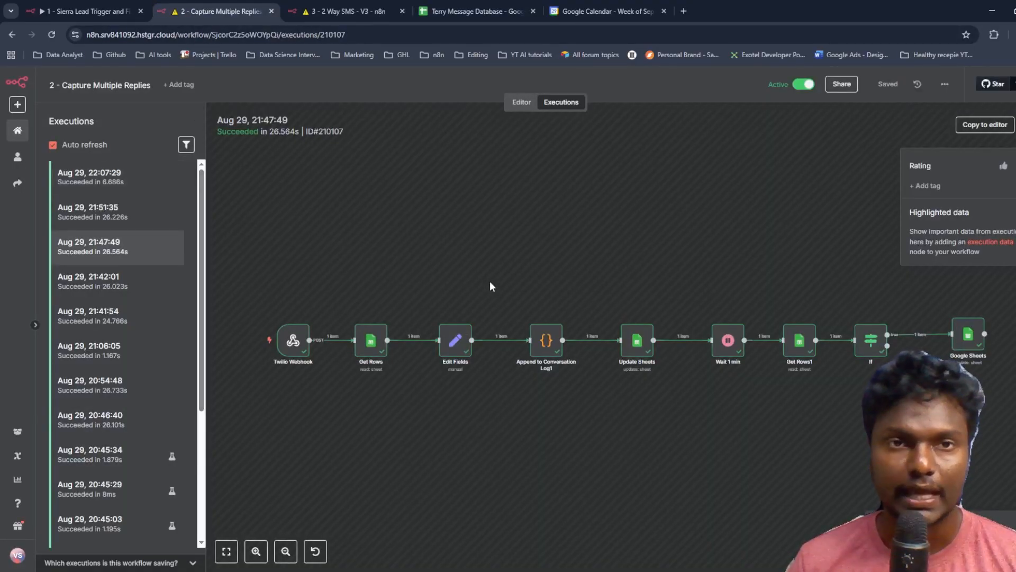
{"action": "left_click", "coordinate": [442, 12]}
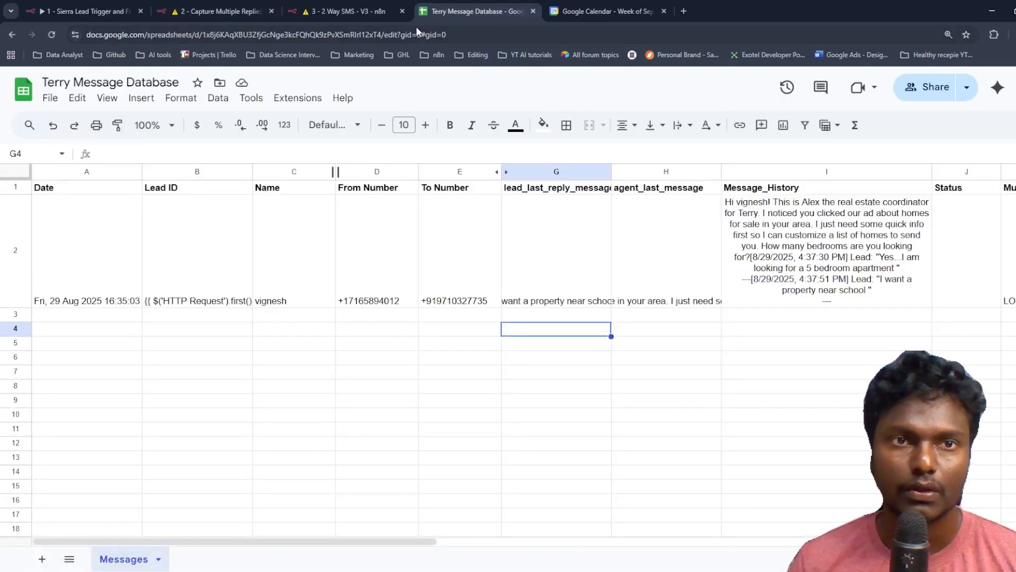
Open the 3 - 2 Way SMS - V3 workflow and look over its start, from the Google Sheets Trigger to the Classification AI Agent.
{"action": "left_click", "coordinate": [357, 13]}
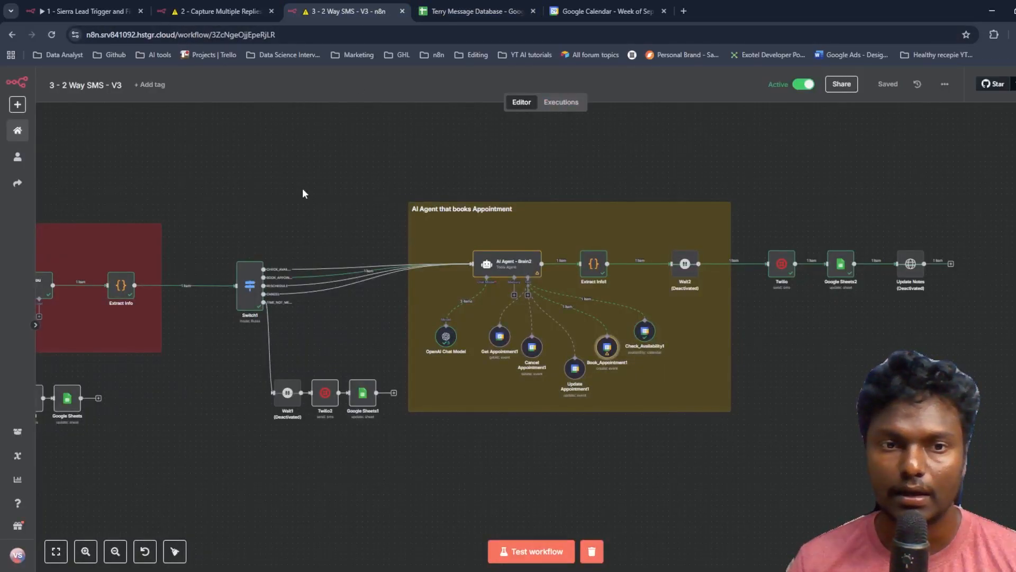
{"action": "scroll", "coordinate": [305, 192], "scroll_direction": "left", "scroll_amount": 10}
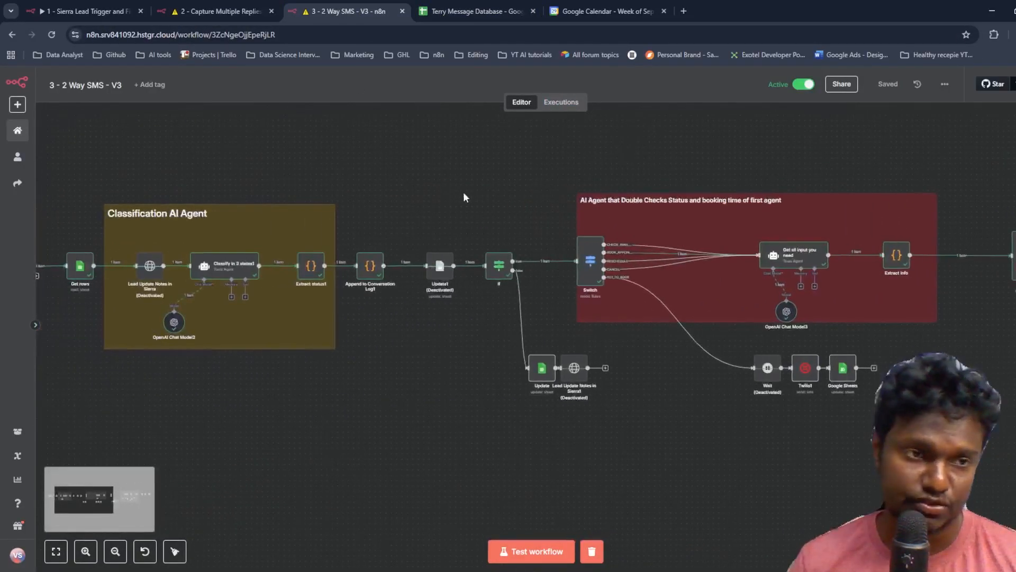
{"action": "scroll", "coordinate": [473, 197], "scroll_direction": "left", "scroll_amount": 3}
{"action": "scroll", "coordinate": [594, 178], "scroll_direction": "right", "scroll_amount": 1}
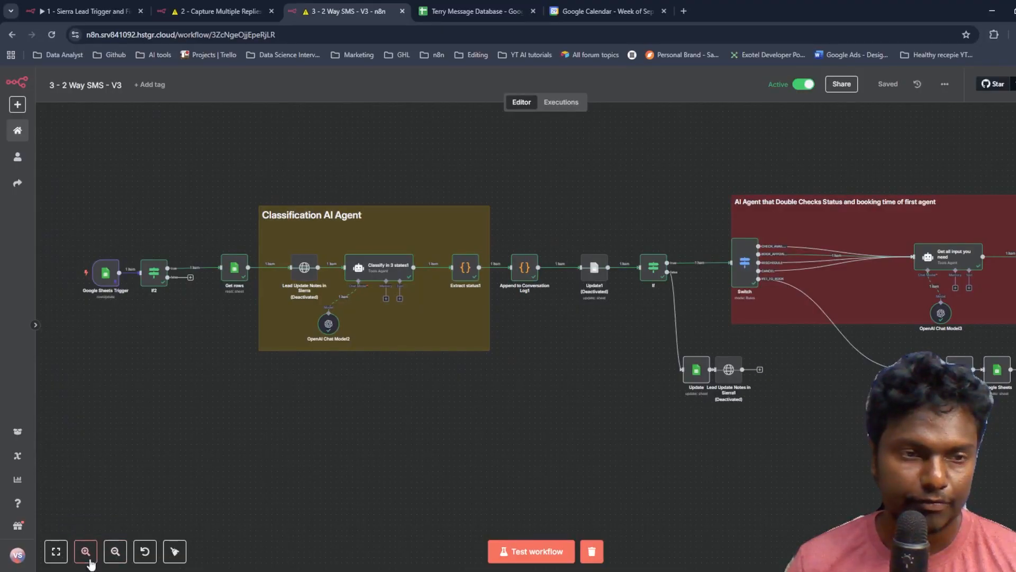
Look over the workflow from the Classification AI Agent through the If node to the status double-check AI agent section.
{"action": "left_click", "coordinate": [88, 560]}
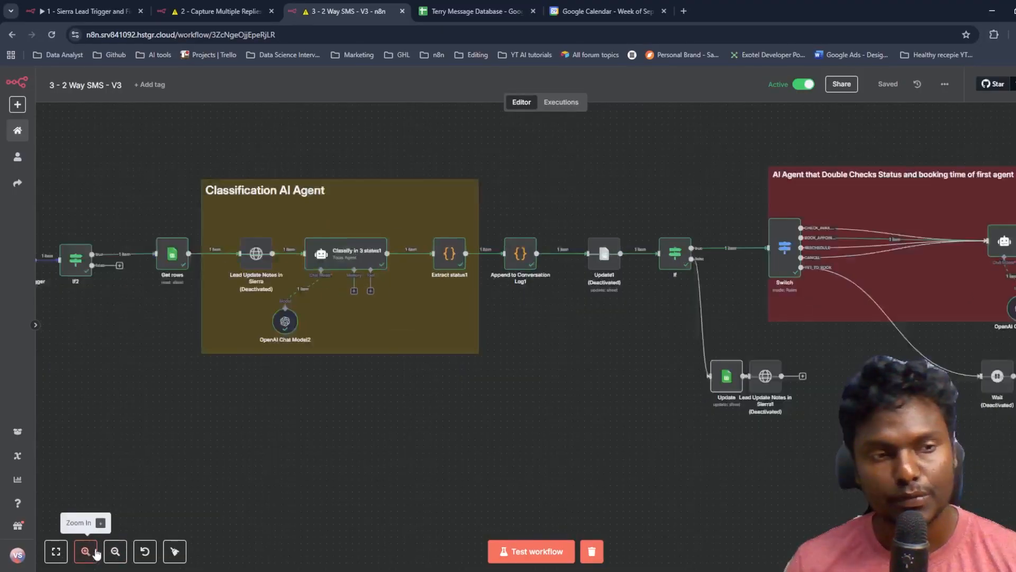
{"action": "scroll", "coordinate": [246, 482], "scroll_direction": "left", "scroll_amount": 2}
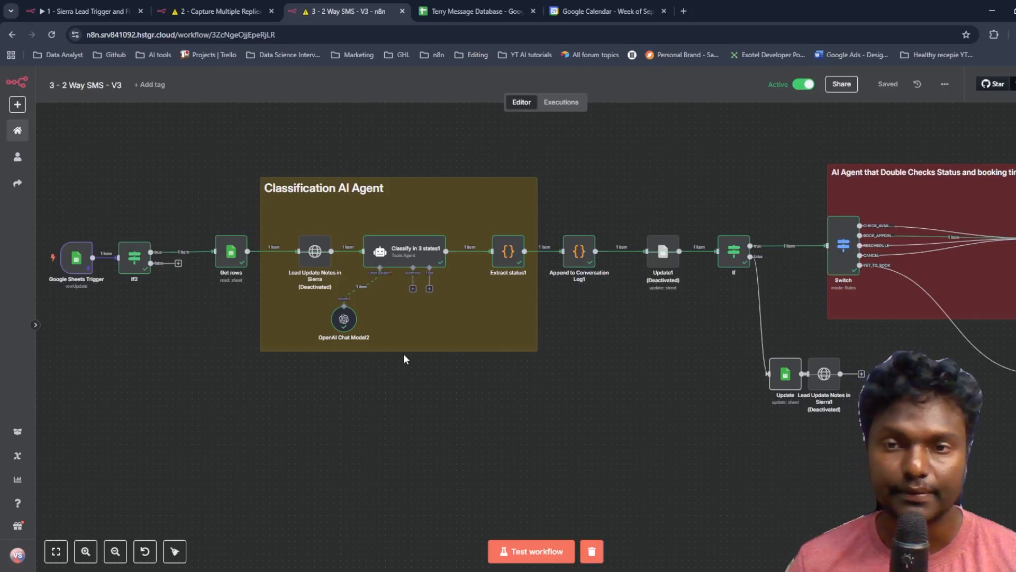
{"action": "left_click_drag", "start_coordinate": [576, 368], "coordinate": [320, 414]}
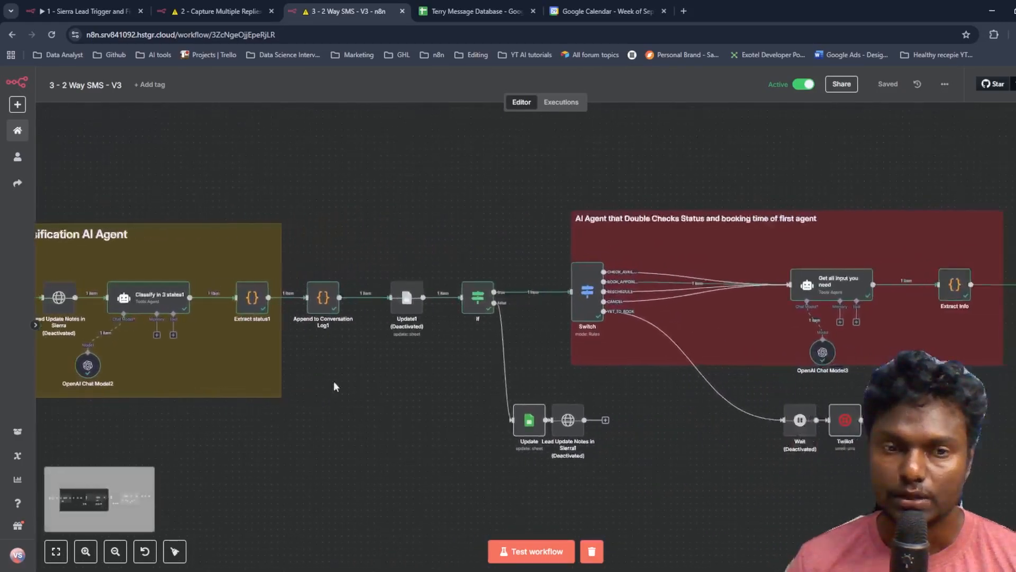
{"action": "scroll", "coordinate": [635, 312], "scroll_direction": "up", "scroll_amount": 3}
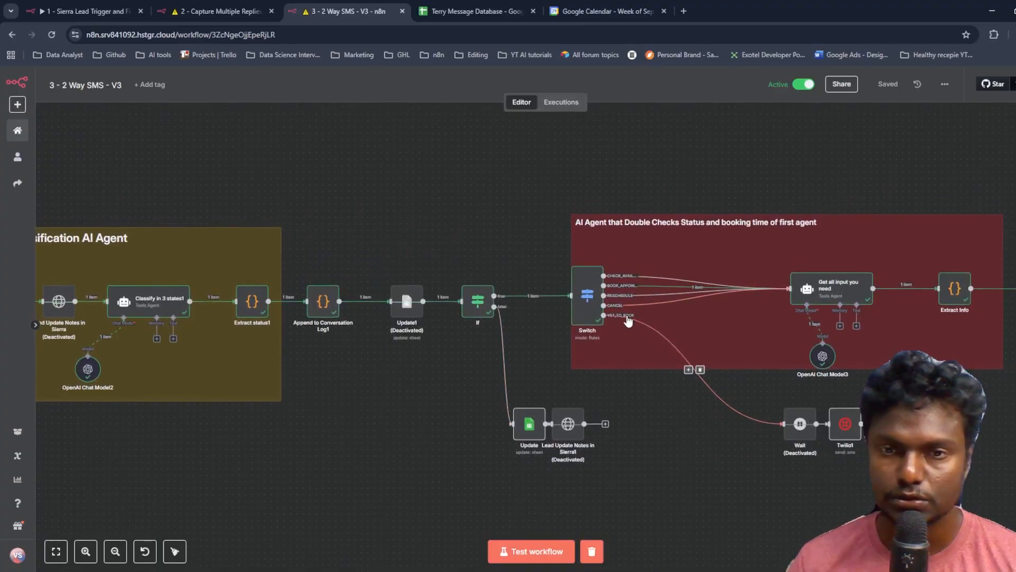
{"action": "scroll", "coordinate": [477, 466], "scroll_direction": "up", "scroll_amount": 1}
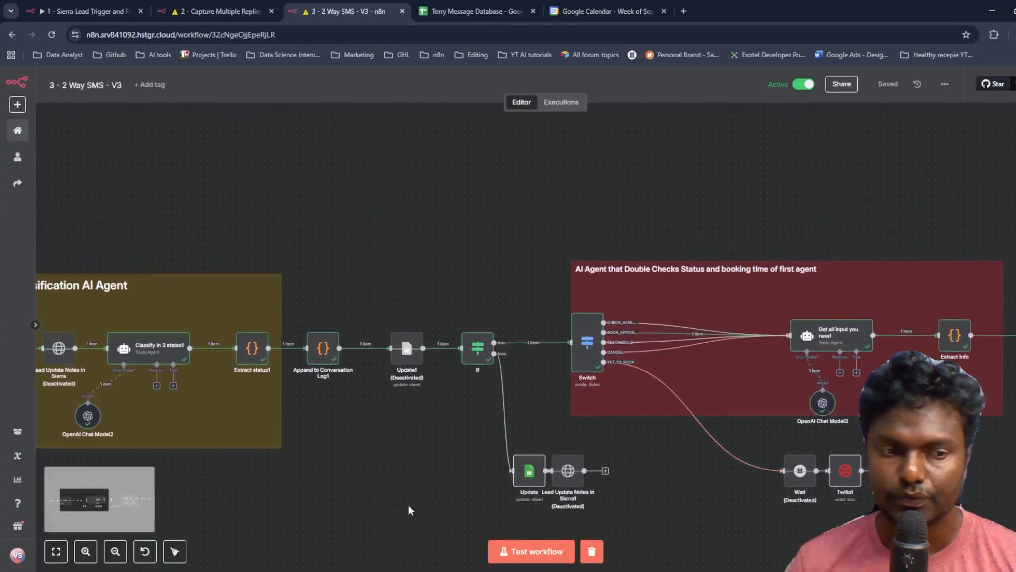
Examine the true and false branches of the If node and the five status outputs of the Switch node.
{"action": "left_click", "coordinate": [87, 554]}
{"action": "left_click", "coordinate": [89, 556]}
{"action": "left_click", "coordinate": [89, 555]}
{"action": "left_click", "coordinate": [89, 556]}
{"action": "scroll", "coordinate": [637, 496], "scroll_direction": "right", "scroll_amount": 3}
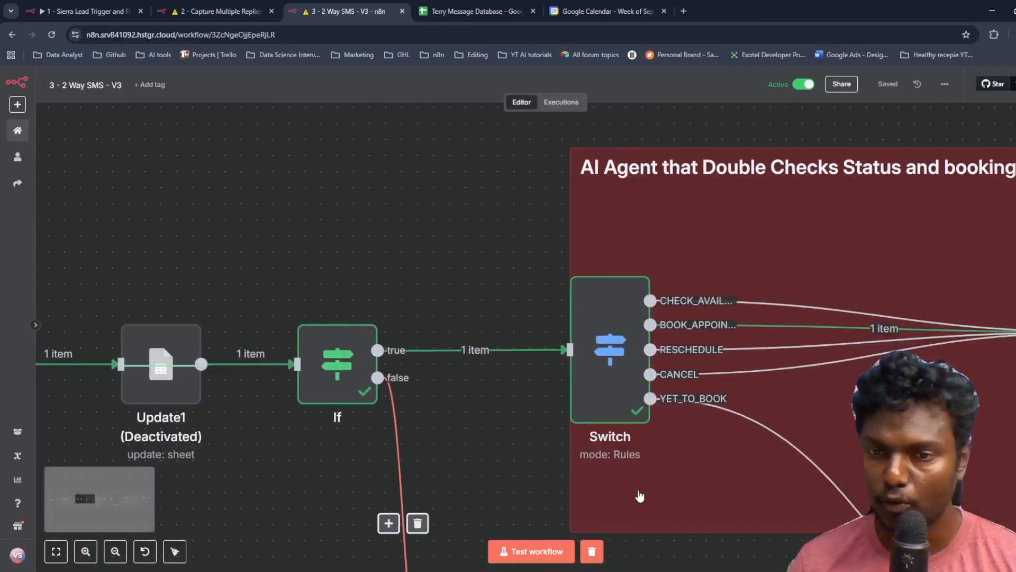
{"action": "scroll", "coordinate": [627, 468], "scroll_direction": "right", "scroll_amount": 1}
{"action": "scroll", "coordinate": [625, 465], "scroll_direction": "right", "scroll_amount": 1}
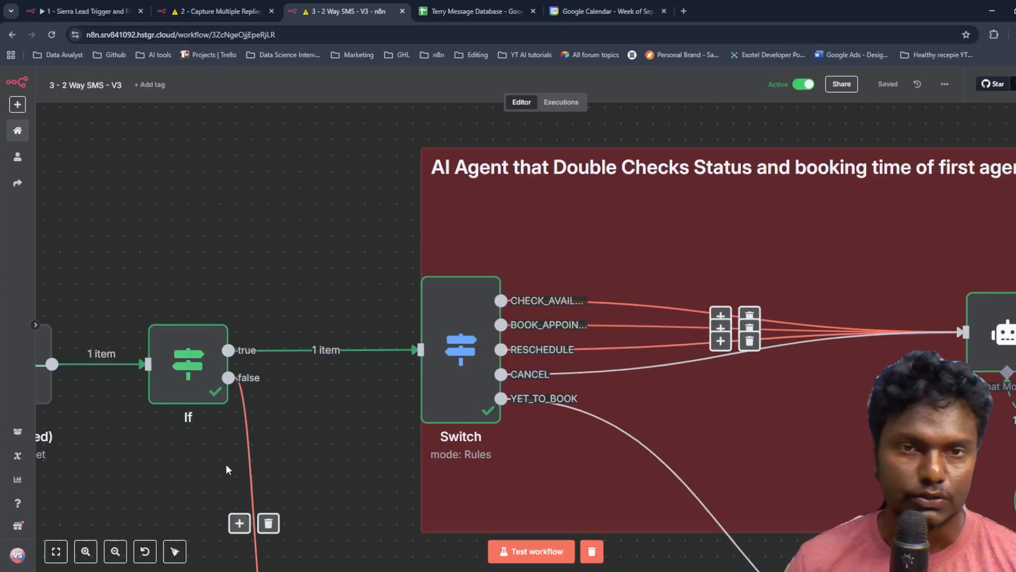
Open the Aug 29, 22:08:14 execution of the two-way SMS workflow and examine its run through the Classification AI Agent.
{"action": "left_click", "coordinate": [564, 104]}
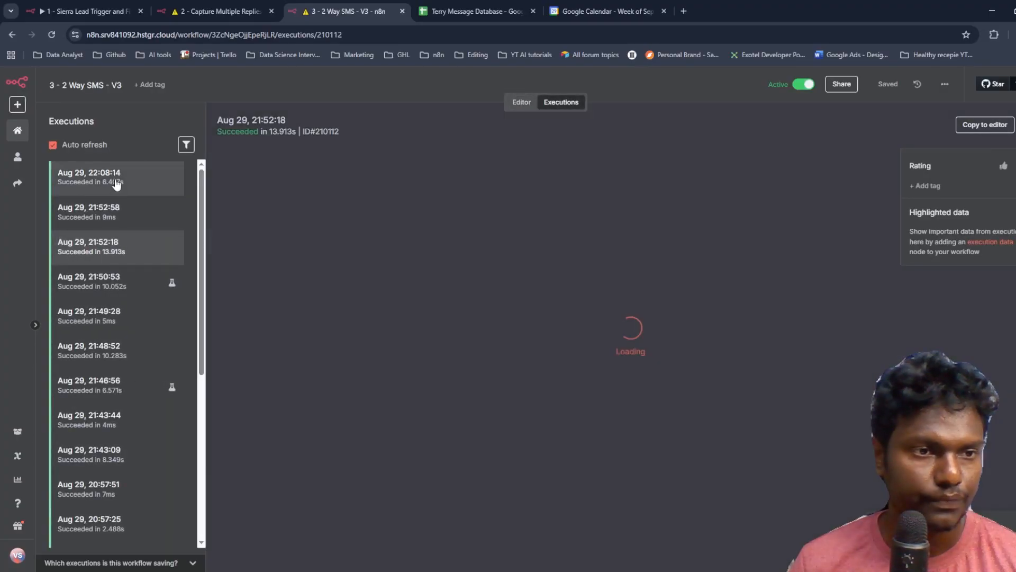
{"action": "left_click", "coordinate": [117, 183]}
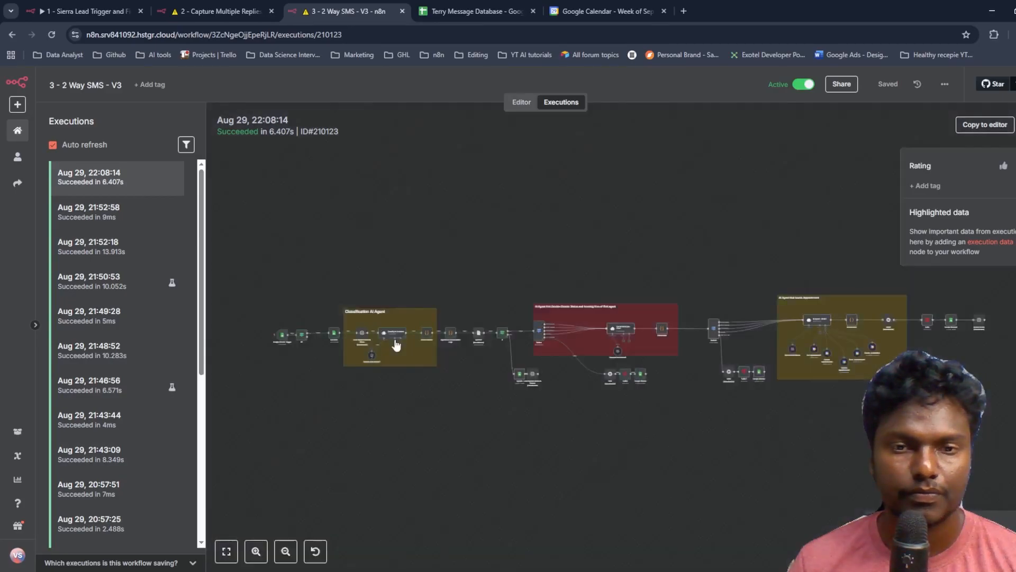
{"action": "left_click", "coordinate": [256, 552]}
{"action": "left_click", "coordinate": [256, 552]}
{"action": "left_click", "coordinate": [257, 552]}
{"action": "left_click_drag", "start_coordinate": [324, 507], "coordinate": [507, 490]}
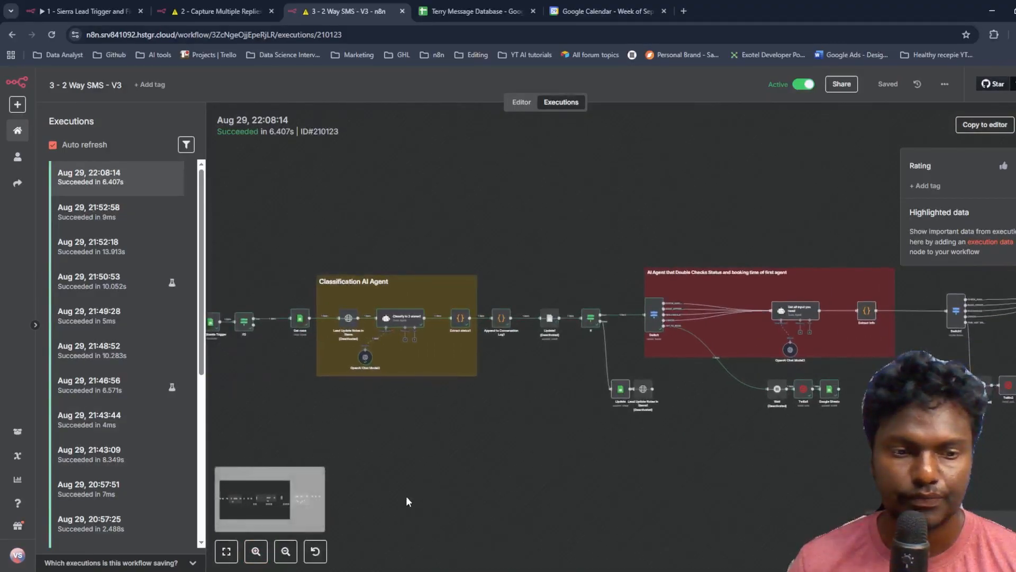
{"action": "left_click_drag", "start_coordinate": [408, 499], "coordinate": [460, 502]}
{"action": "left_click", "coordinate": [256, 551]}
{"action": "left_click", "coordinate": [256, 551]}
{"action": "left_click_drag", "start_coordinate": [347, 519], "coordinate": [541, 515]}
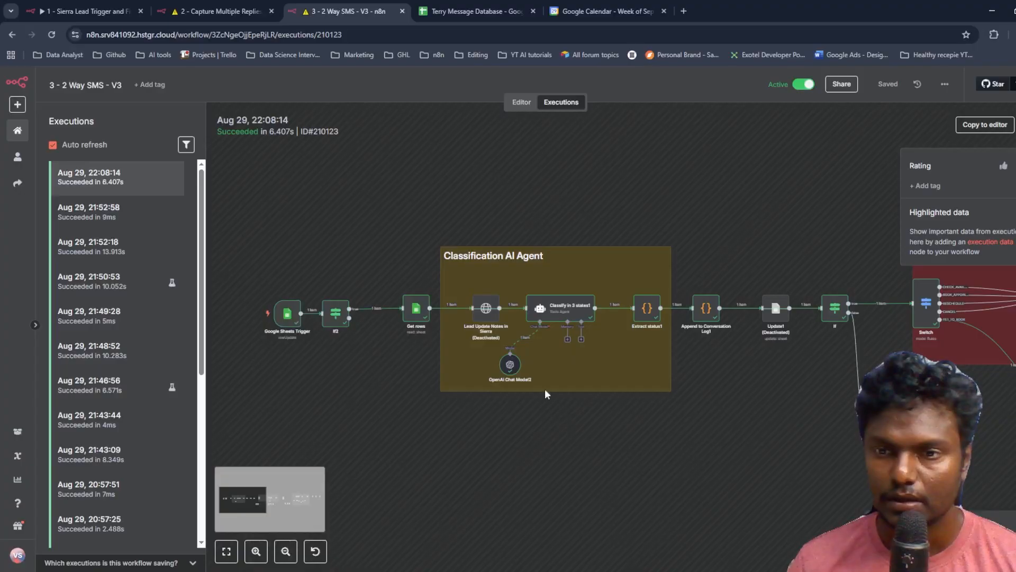
Trace the 22:08:14 execution path through the If and Switch nodes to the Twilio1 node.
{"action": "left_click_drag", "start_coordinate": [472, 412], "coordinate": [335, 435]}
{"action": "left_click", "coordinate": [256, 554]}
{"action": "left_click", "coordinate": [256, 555]}
{"action": "left_click_drag", "start_coordinate": [566, 490], "coordinate": [336, 493]}
{"action": "left_click_drag", "start_coordinate": [709, 457], "coordinate": [502, 401]}
{"action": "left_click", "coordinate": [256, 554]}
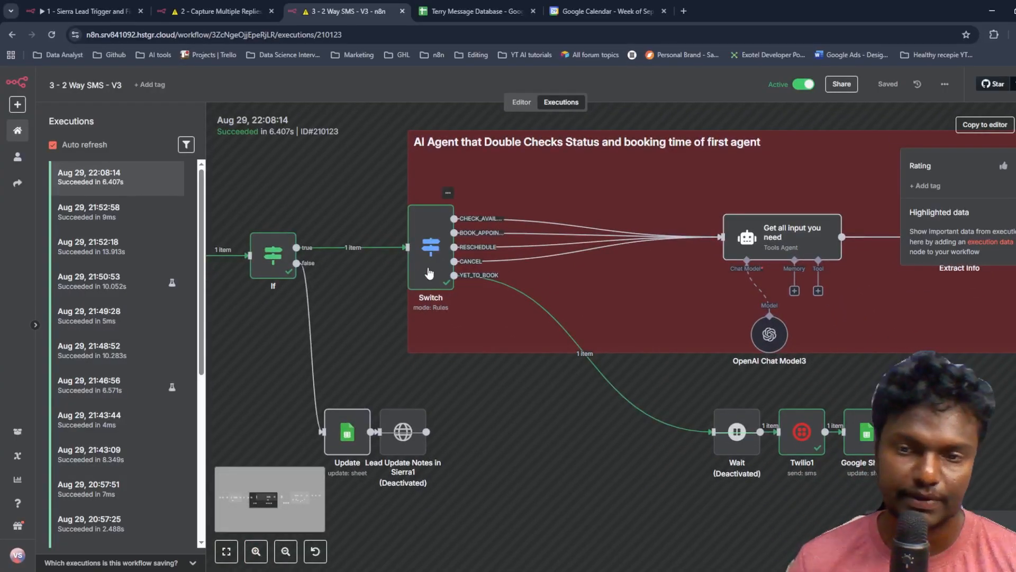
Open the Twilio1 node of the 22:08:14 execution and read the reply and follow-up question in its output body.
{"action": "double_click", "coordinate": [802, 432]}
{"action": "left_click_drag", "start_coordinate": [703, 191], "coordinate": [854, 201]}
{"action": "left_click", "coordinate": [858, 202]}
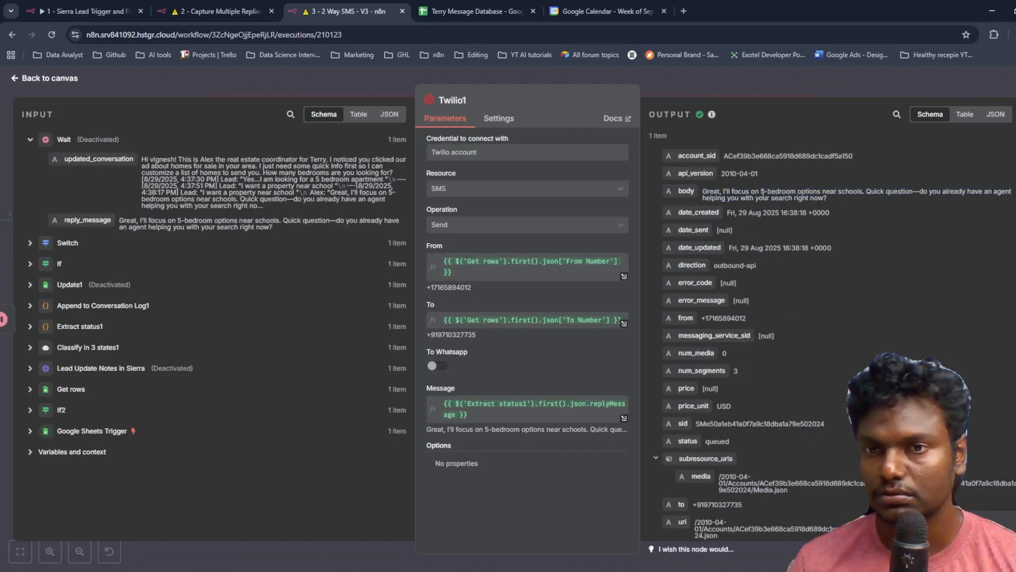
{"action": "left_click_drag", "start_coordinate": [754, 191], "coordinate": [876, 206]}
{"action": "left_click", "coordinate": [881, 218]}
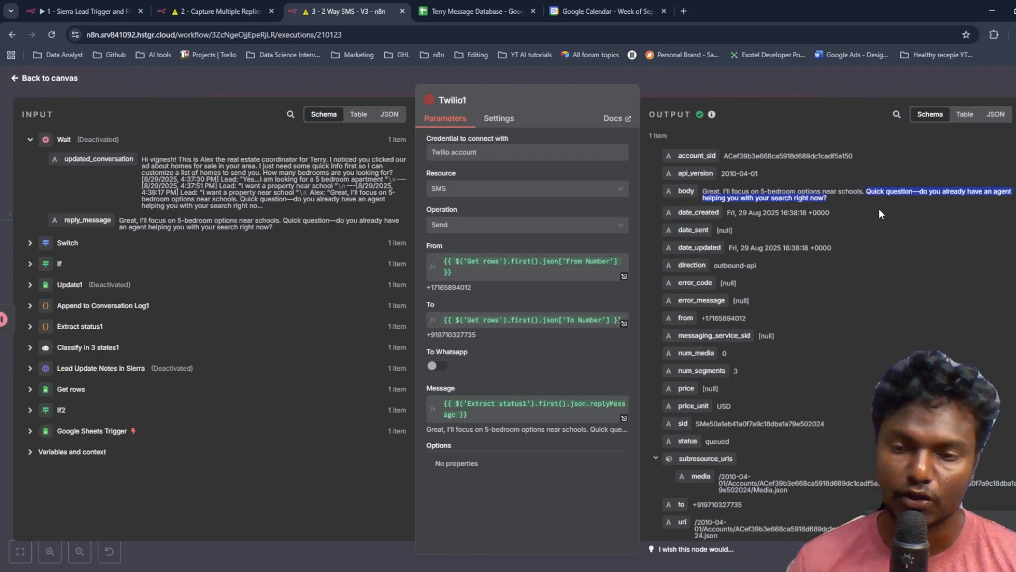
{"action": "left_click", "coordinate": [922, 300]}
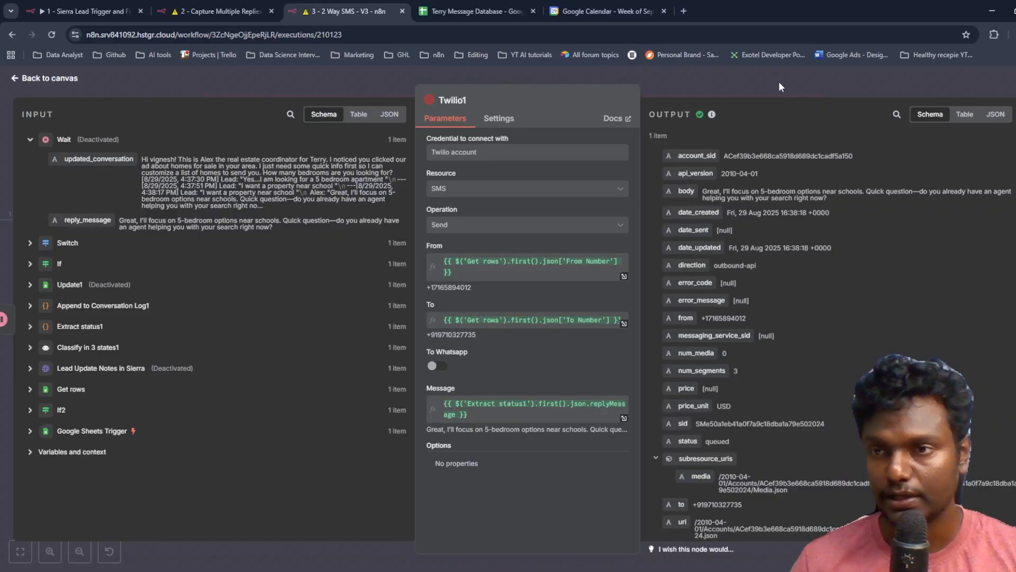
{"action": "left_click", "coordinate": [811, 88]}
Recheck the If and Switch path and reread the message body in the Twilio1 output of the same execution.
{"action": "left_click_drag", "start_coordinate": [587, 456], "coordinate": [837, 462]}
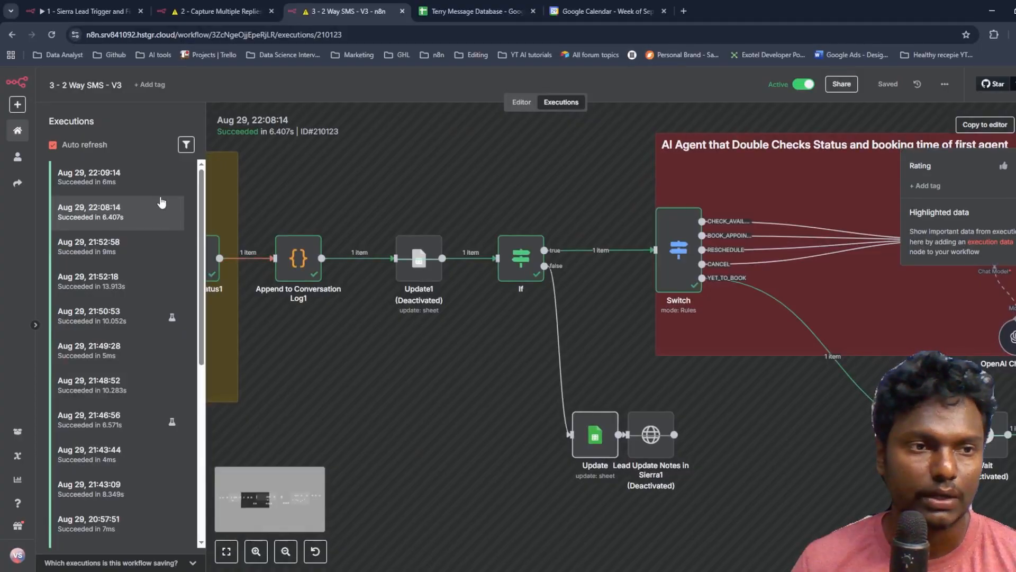
{"action": "scroll", "coordinate": [771, 424], "scroll_direction": "right", "scroll_amount": 5}
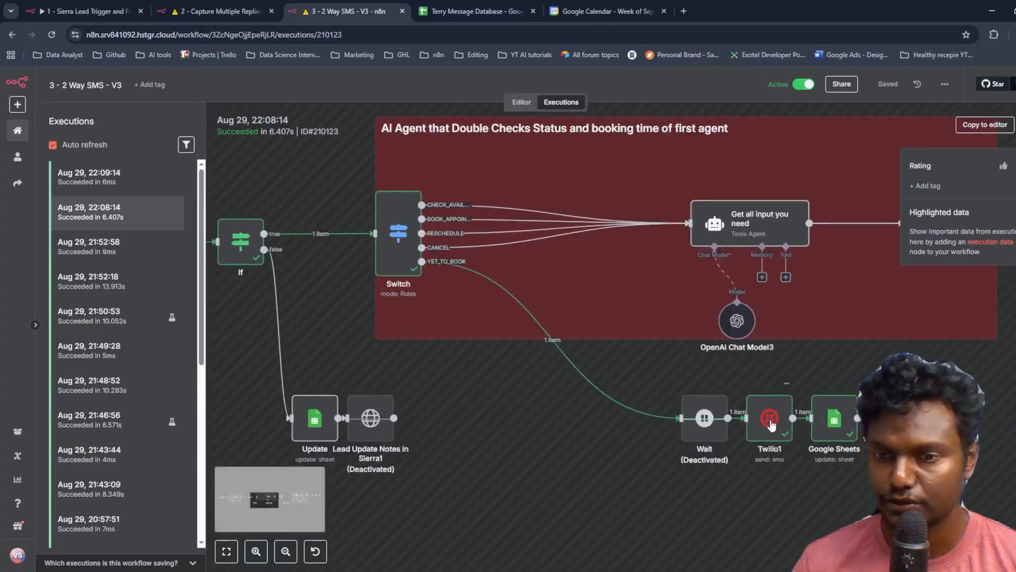
{"action": "double_click", "coordinate": [770, 419]}
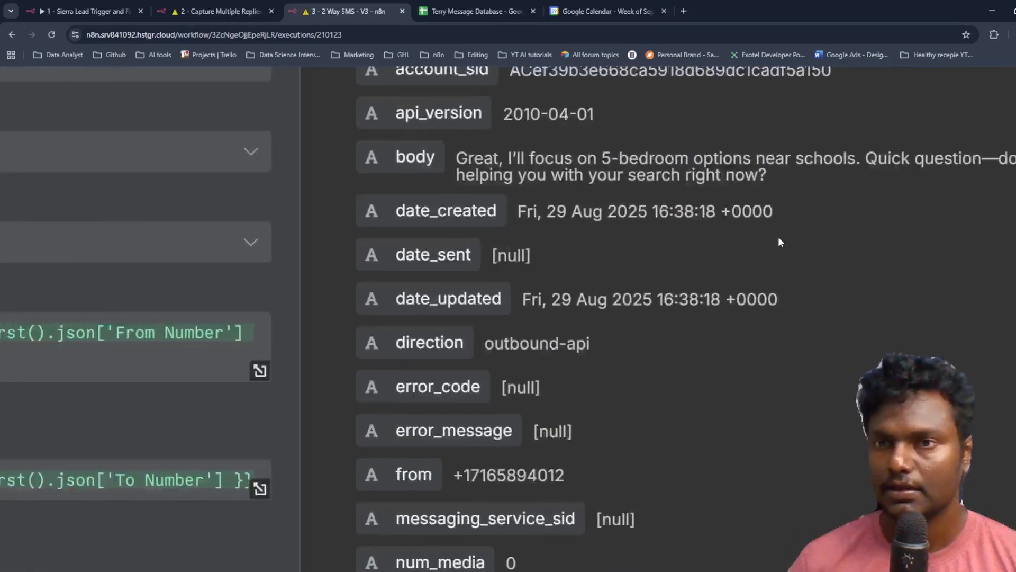
{"action": "scroll", "coordinate": [778, 242], "scroll_direction": "right", "scroll_amount": 4}
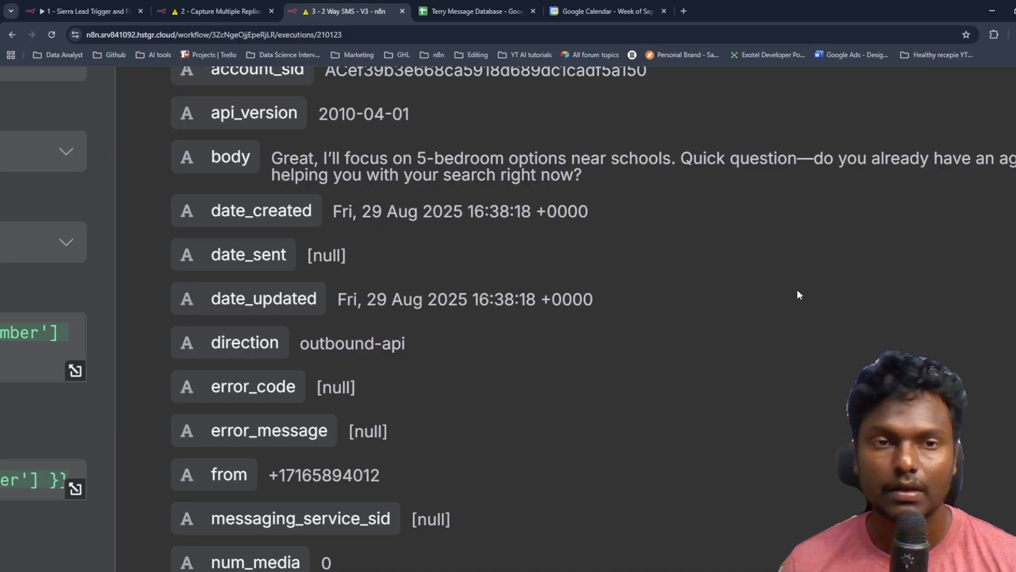
{"action": "key", "text": "ctrl+0"}
{"action": "left_click", "coordinate": [778, 82]}
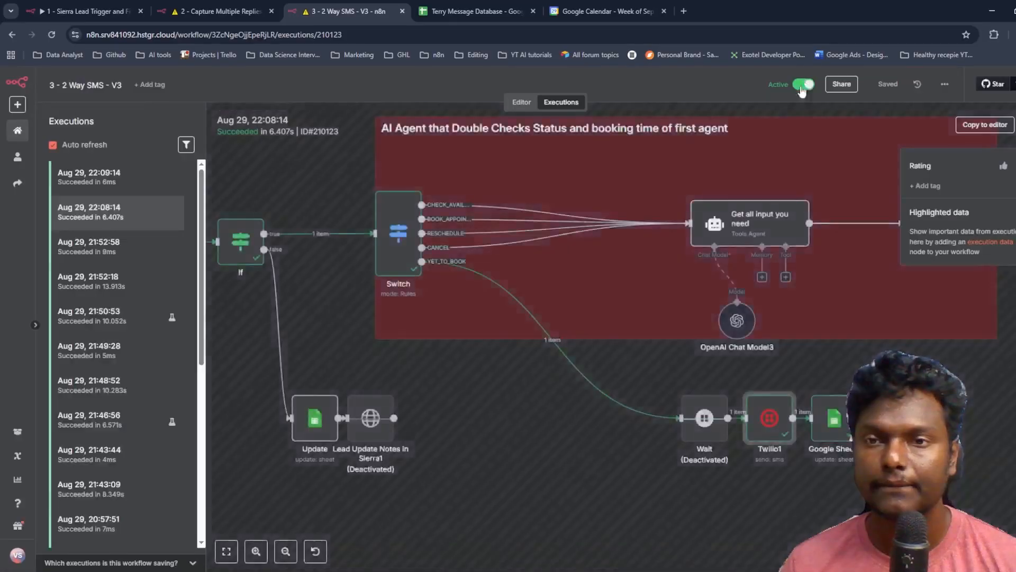
Open the 22:10:05 execution of Capture Multiple Replies and read the lead's reply in cell G2 of the message database.
{"action": "left_click", "coordinate": [220, 11]}
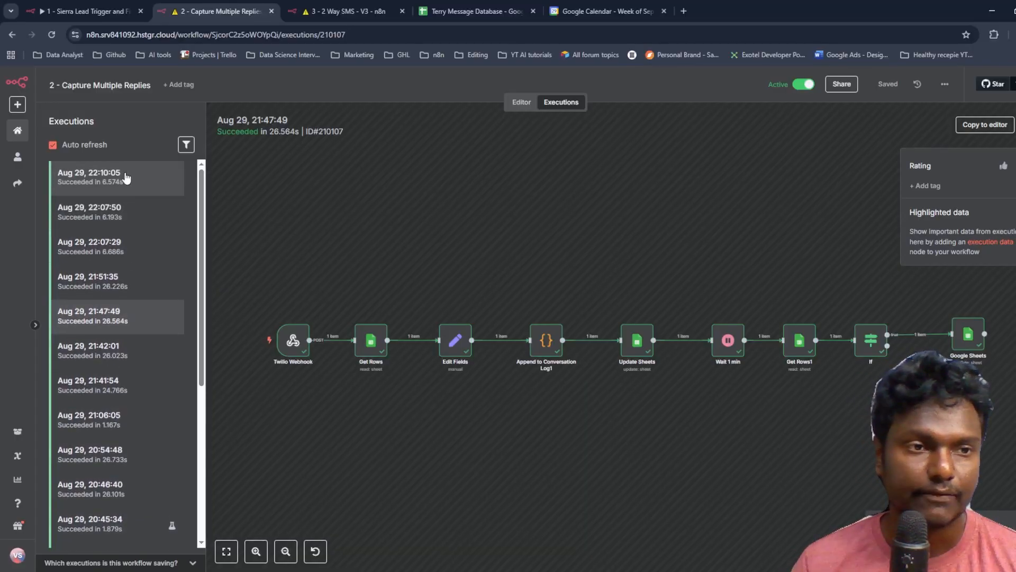
{"action": "left_click", "coordinate": [125, 177]}
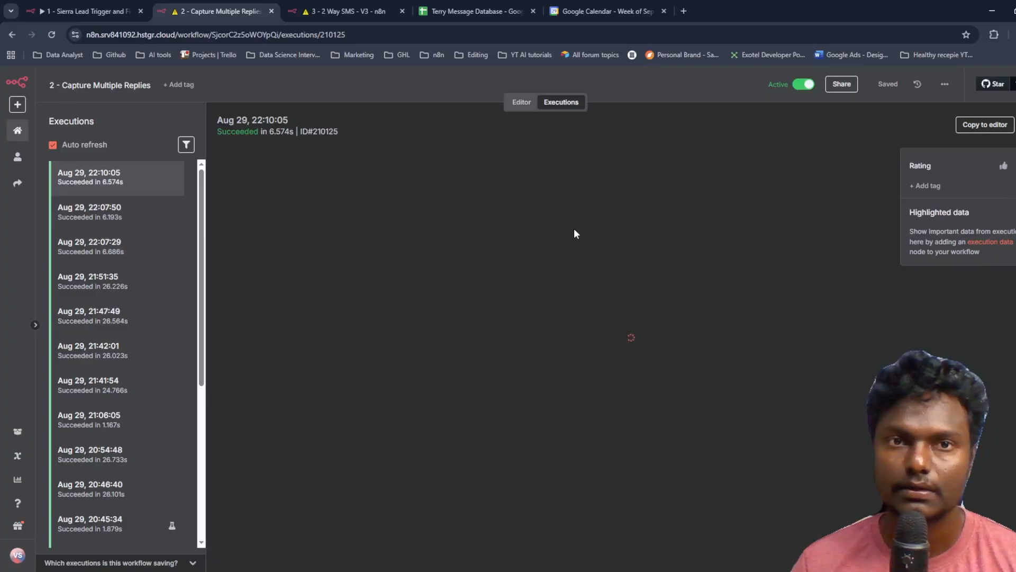
{"action": "left_click", "coordinate": [457, 10]}
{"action": "left_click", "coordinate": [560, 309]}
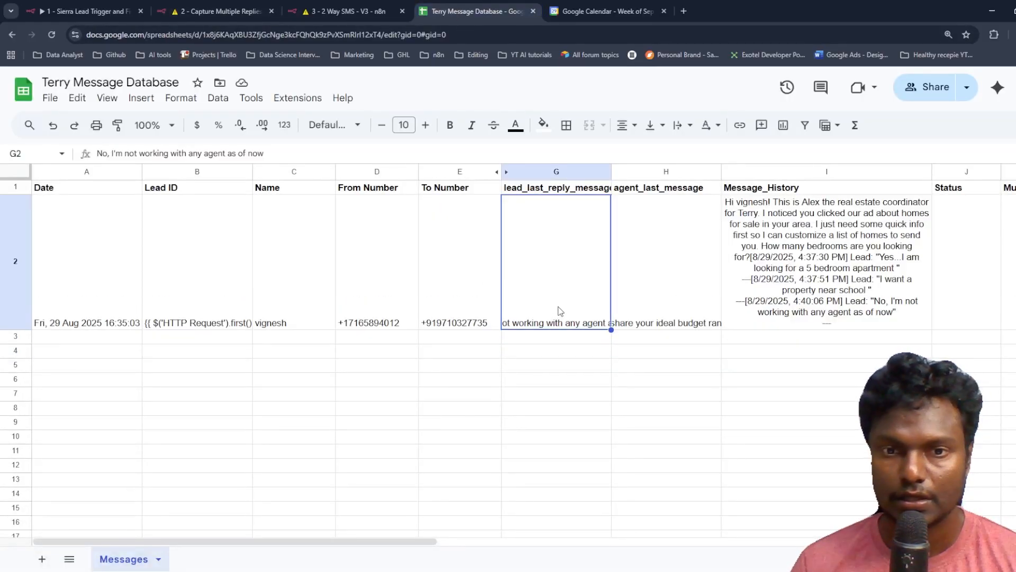
{"action": "left_click", "coordinate": [300, 153]}
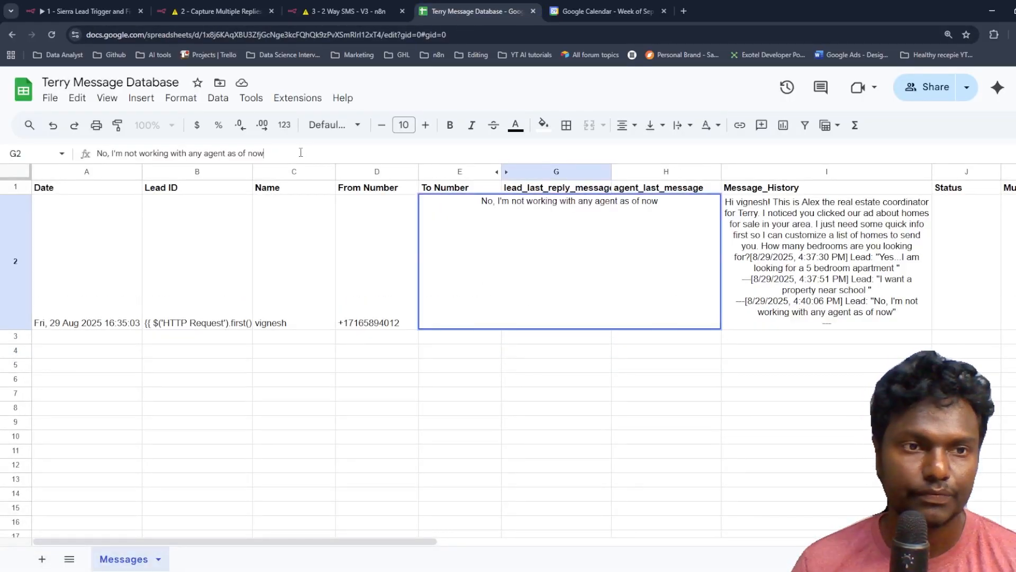
{"action": "key", "text": "ctrl+a"}
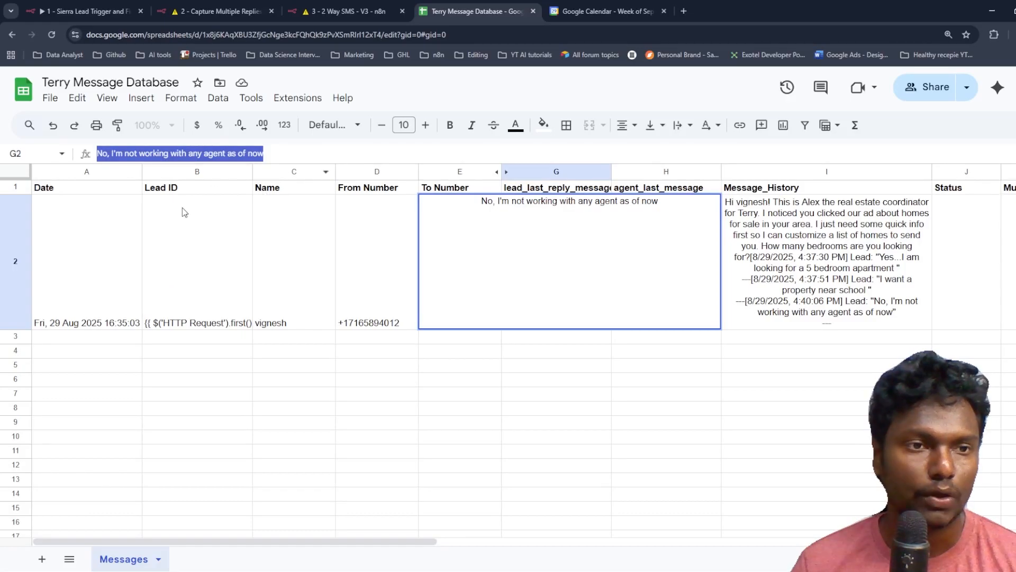
Open the Aug 29, 22:10:14 execution of the 2 Way SMS workflow and follow its path from Switch to Twilio1.
{"action": "left_click", "coordinate": [351, 11]}
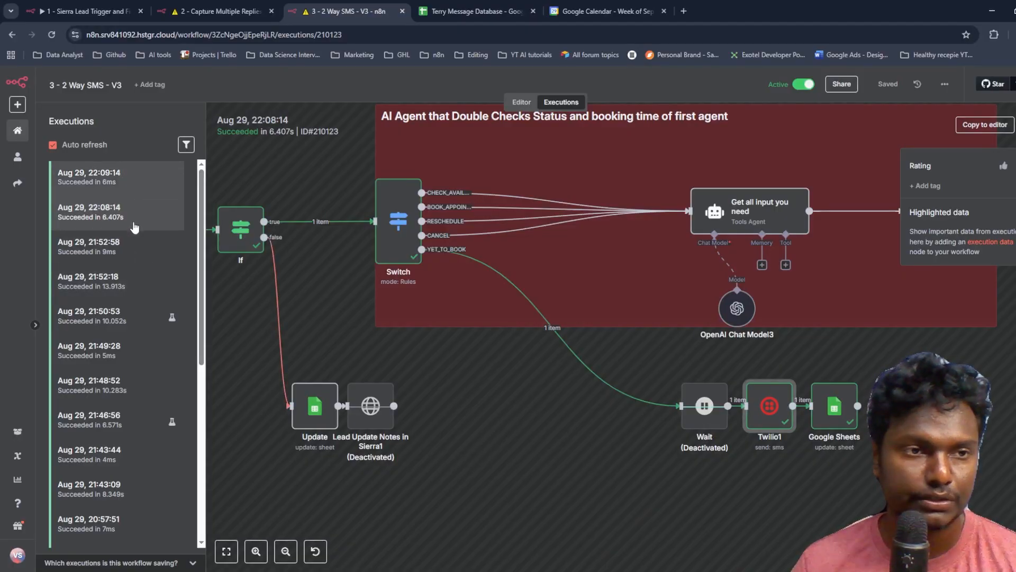
{"action": "left_click", "coordinate": [127, 183]}
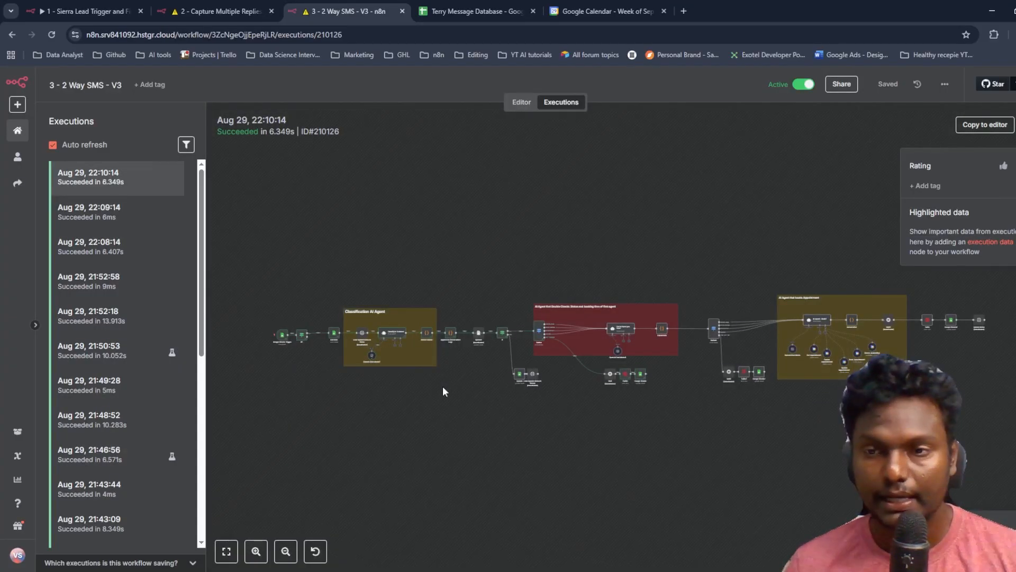
{"action": "left_click", "coordinate": [256, 551]}
{"action": "left_click", "coordinate": [256, 551]}
{"action": "left_click", "coordinate": [256, 551]}
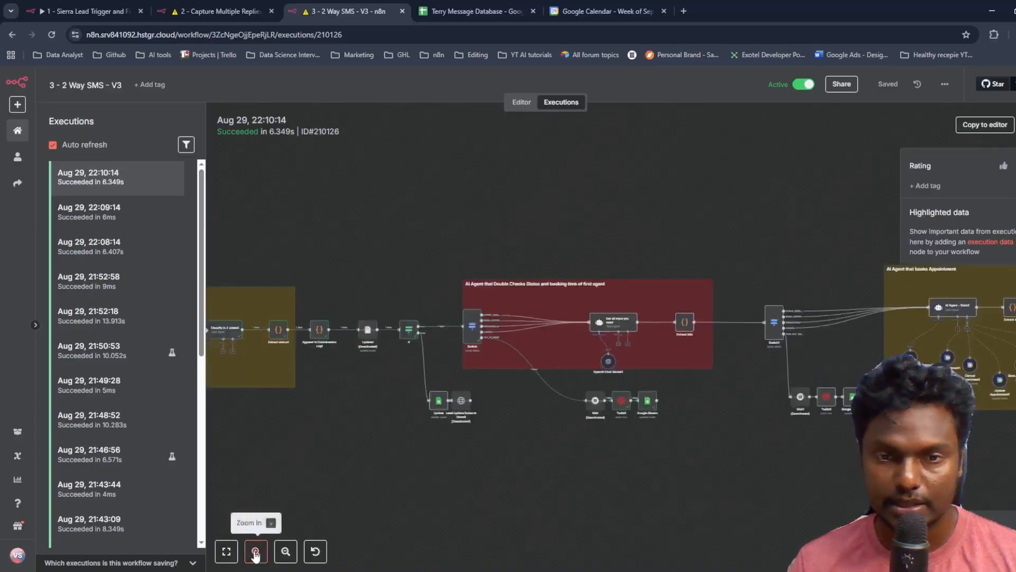
{"action": "left_click", "coordinate": [256, 551]}
{"action": "left_click", "coordinate": [256, 551]}
{"action": "left_click", "coordinate": [256, 551]}
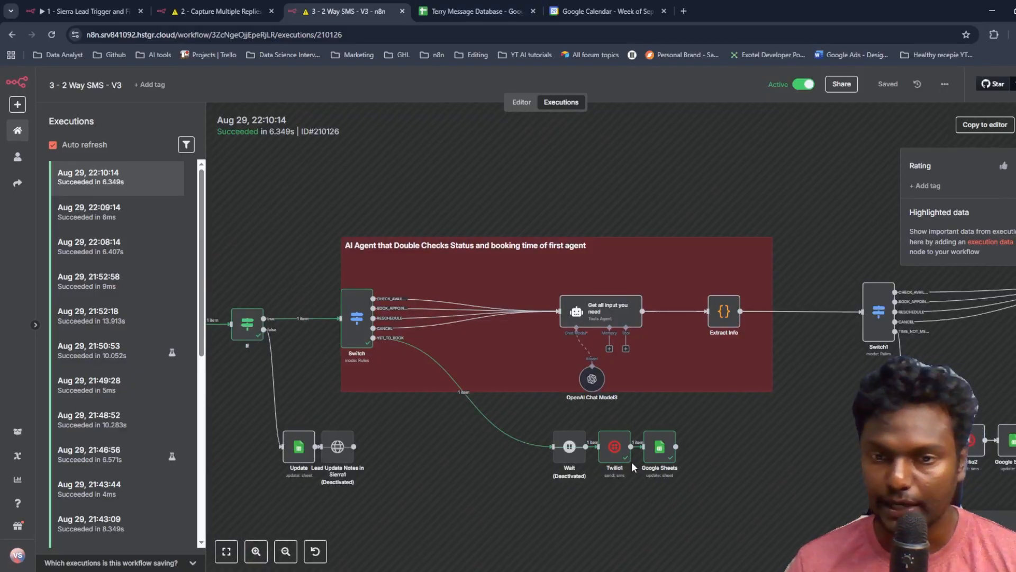
Open the Twilio1 node of the 22:10:14 execution and read its output body about the budget range and 15-minute call.
{"action": "double_click", "coordinate": [620, 449]}
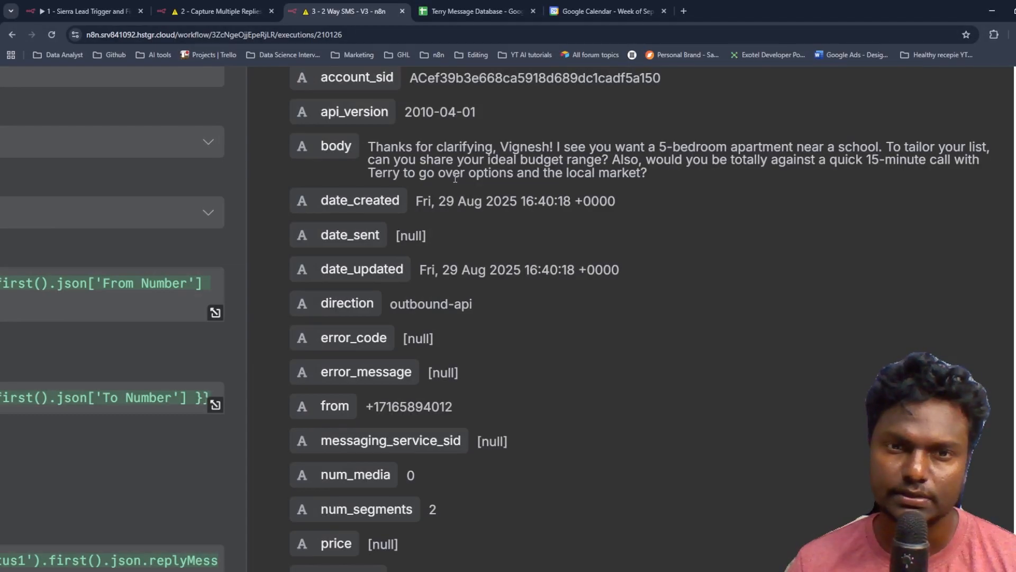
{"action": "left_click_drag", "start_coordinate": [447, 159], "coordinate": [596, 160]}
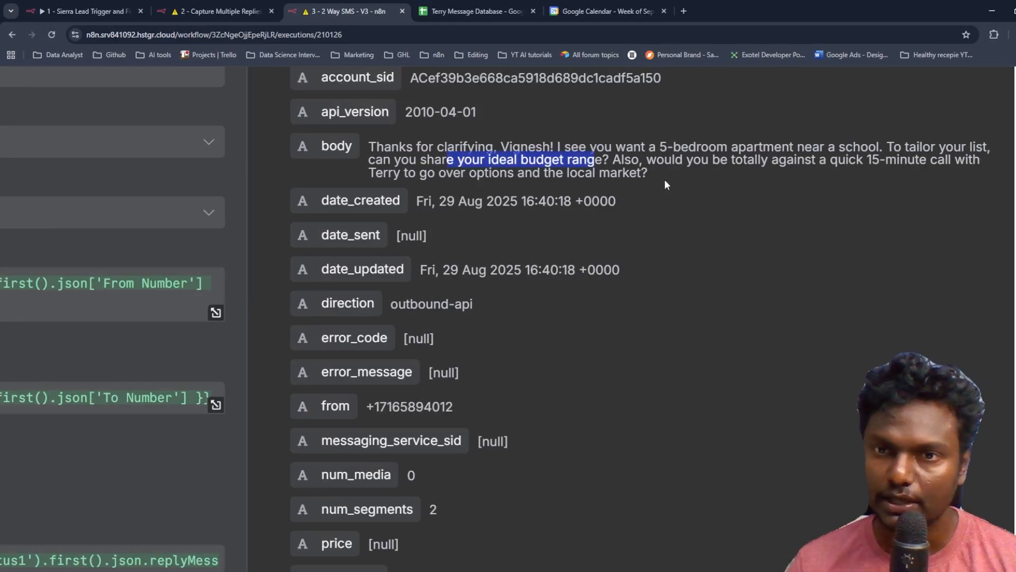
{"action": "left_click_drag", "start_coordinate": [709, 160], "coordinate": [902, 173]}
{"action": "left_click_drag", "start_coordinate": [468, 178], "coordinate": [629, 186]}
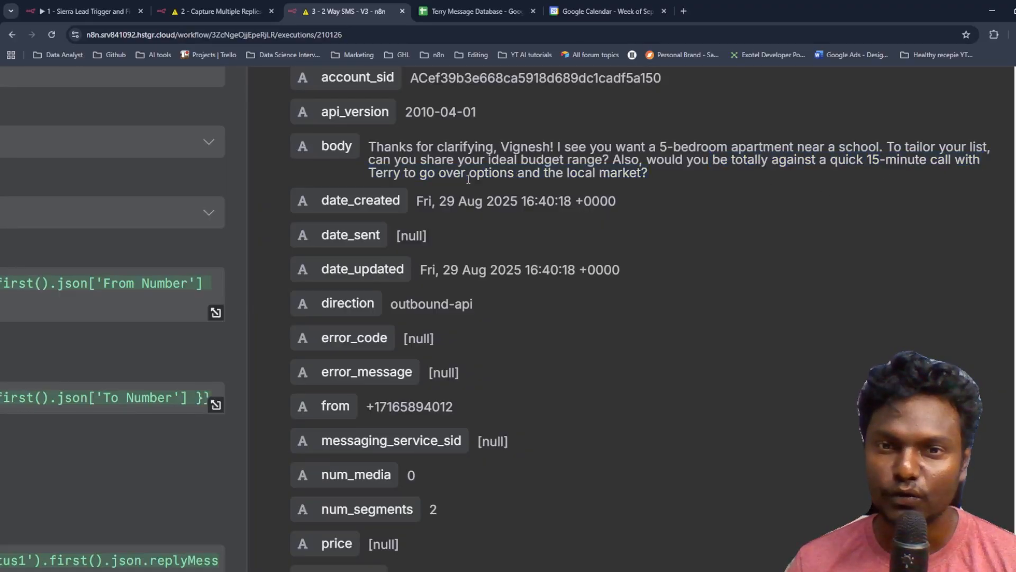
{"action": "left_click", "coordinate": [714, 198]}
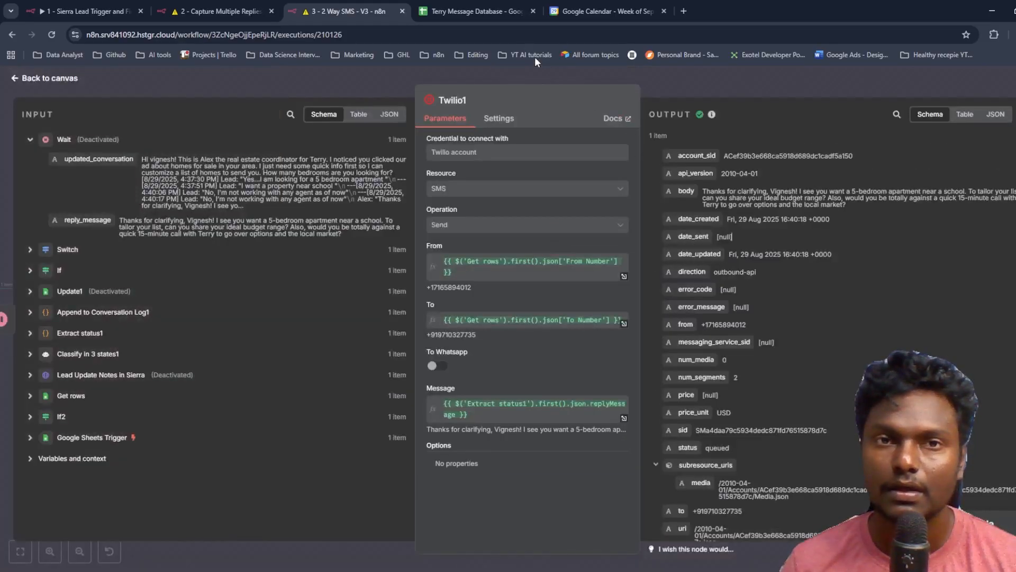
Return to the message database spreadsheet and check the lead's newest reply in cell G2.
{"action": "left_click", "coordinate": [476, 11]}
{"action": "left_click", "coordinate": [514, 392]}
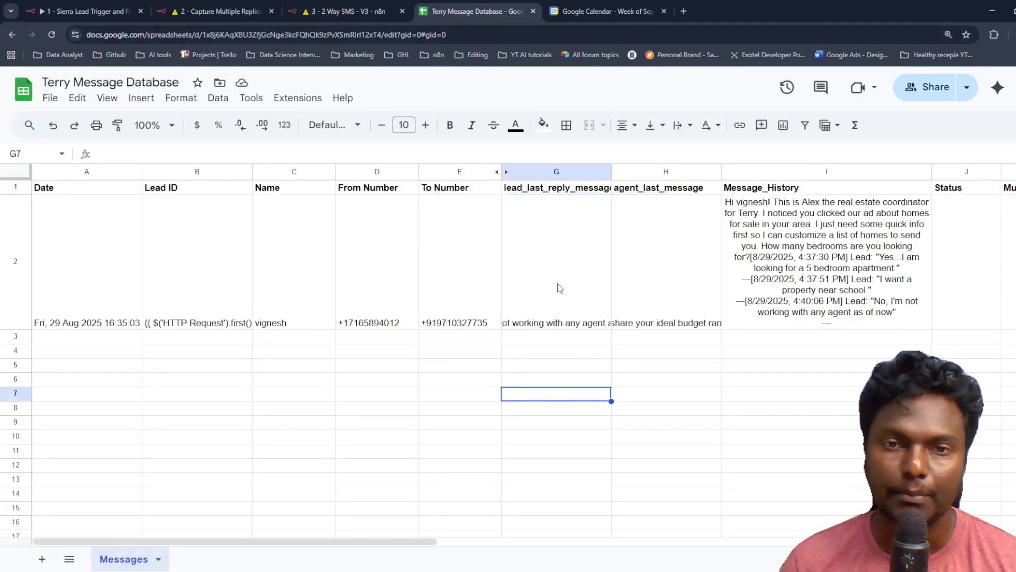
{"action": "left_click", "coordinate": [568, 305]}
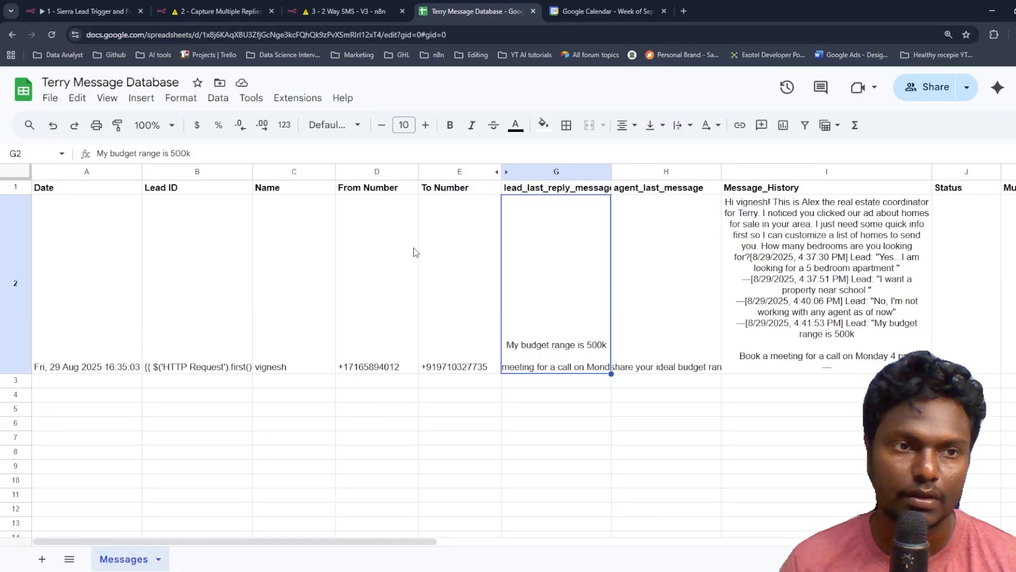
Open cell G2 and read the lead's full reply about the budget range and the requested Monday 4 pm call.
{"action": "double_click", "coordinate": [569, 264]}
{"action": "left_click_drag", "start_coordinate": [522, 201], "coordinate": [619, 201]}
{"action": "left_click_drag", "start_coordinate": [516, 221], "coordinate": [638, 223]}
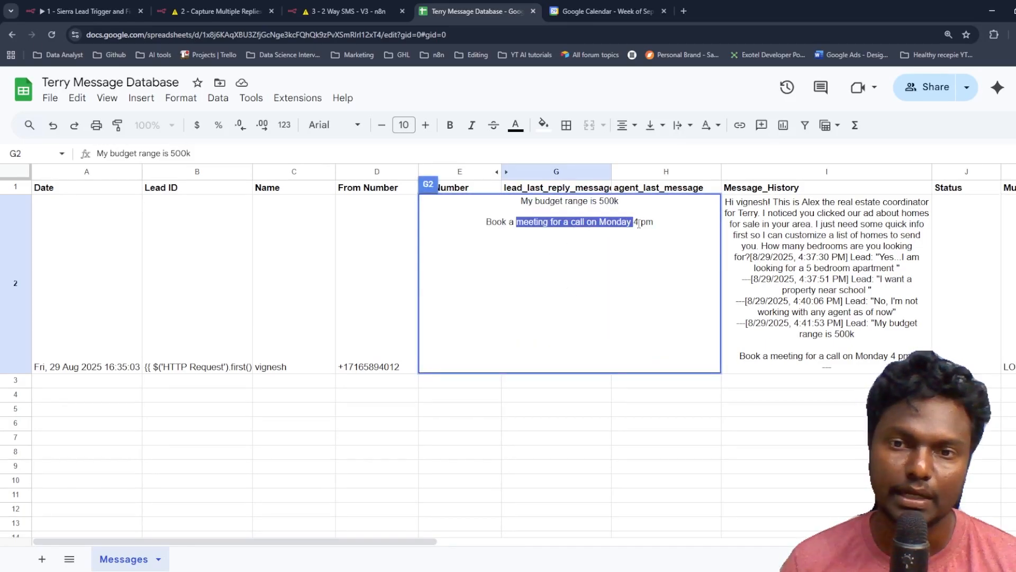
{"action": "left_click", "coordinate": [539, 412]}
Return to the 2 Way SMS workflow in n8n, close the Twilio1 node and open the Aug 29, 22:12:13 execution.
{"action": "left_click", "coordinate": [366, 18]}
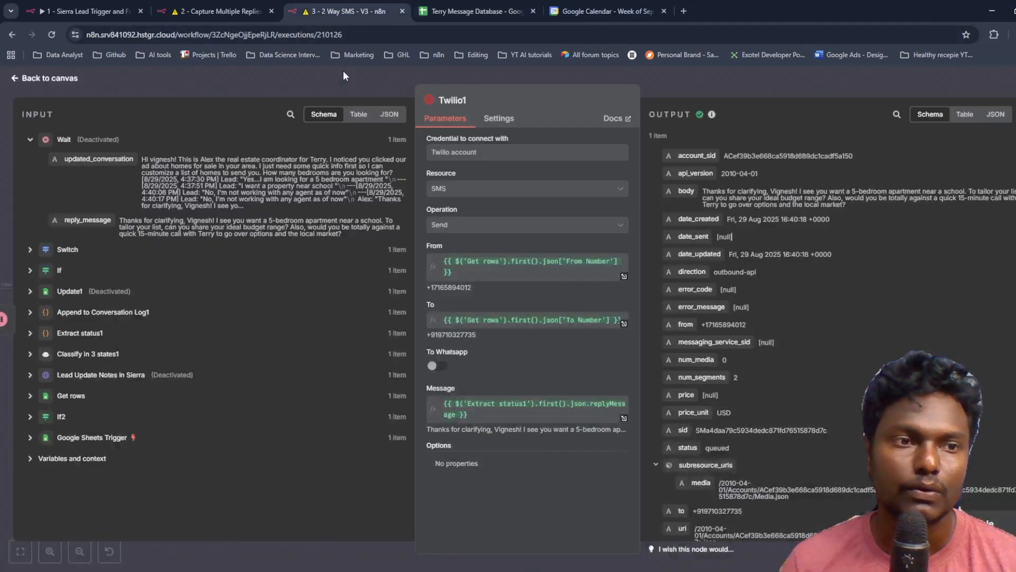
{"action": "left_click", "coordinate": [703, 76]}
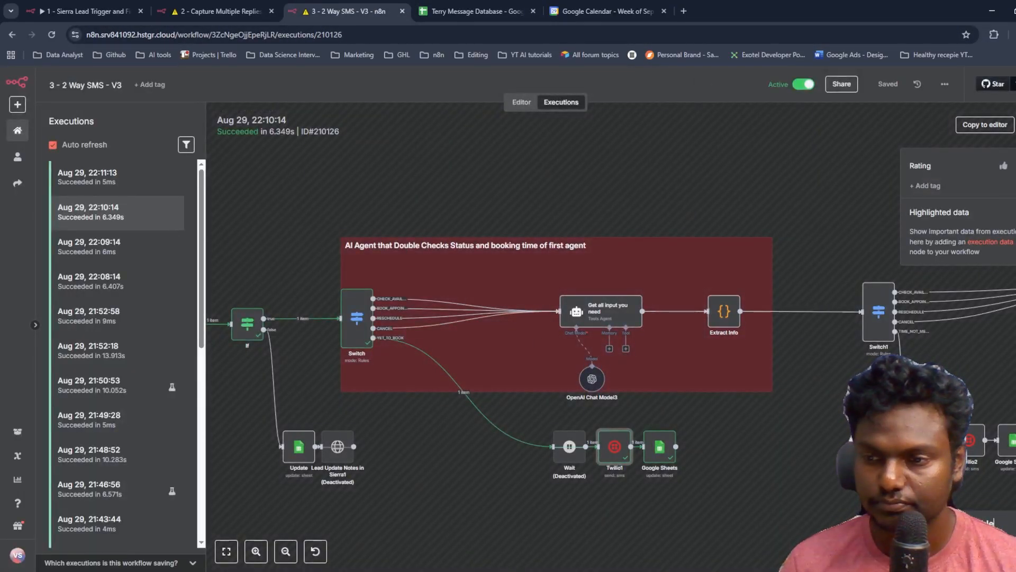
{"action": "left_click", "coordinate": [947, 537]}
{"action": "left_click", "coordinate": [469, 125]}
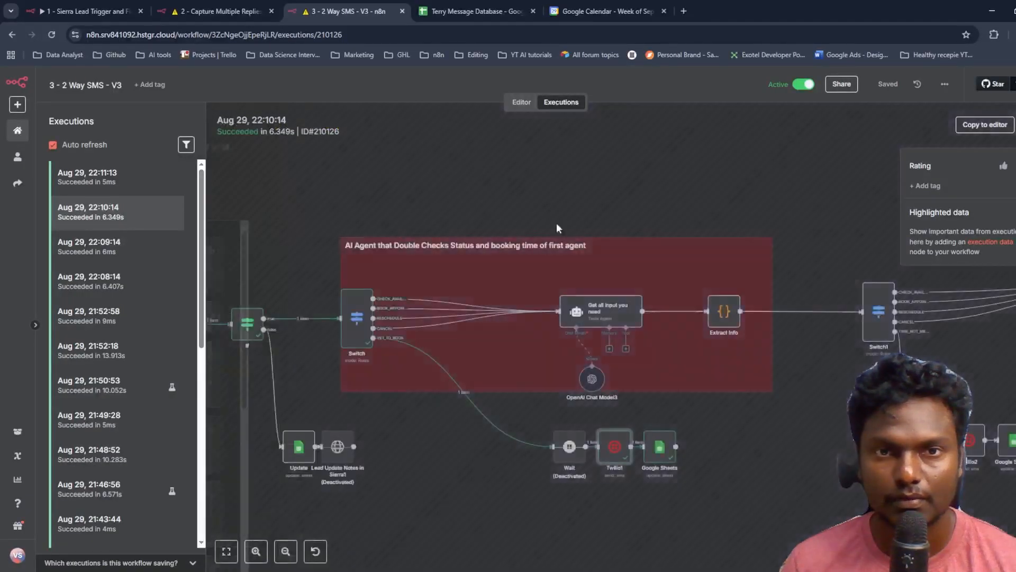
{"action": "left_click", "coordinate": [140, 190]}
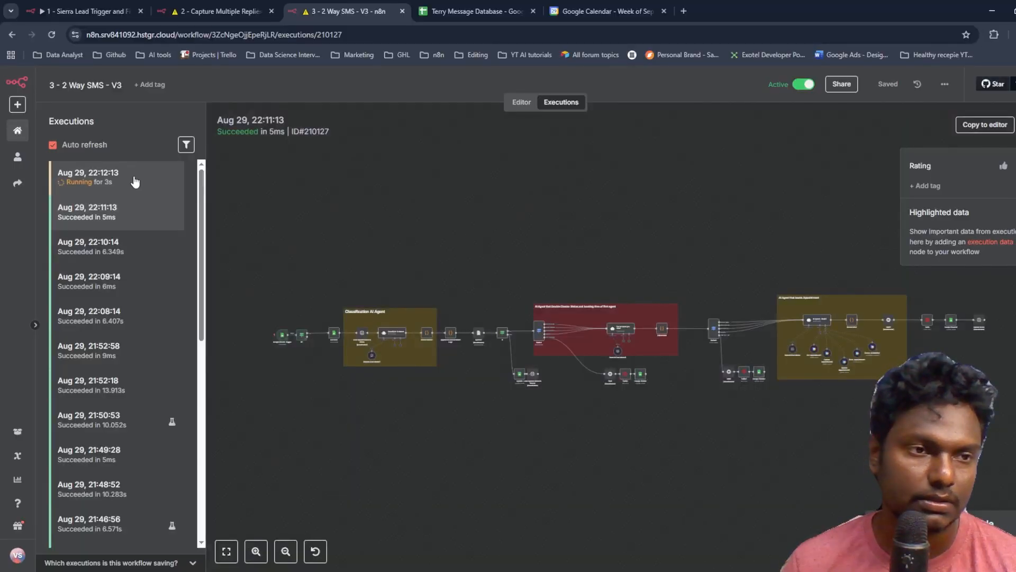
{"action": "left_click", "coordinate": [135, 181]}
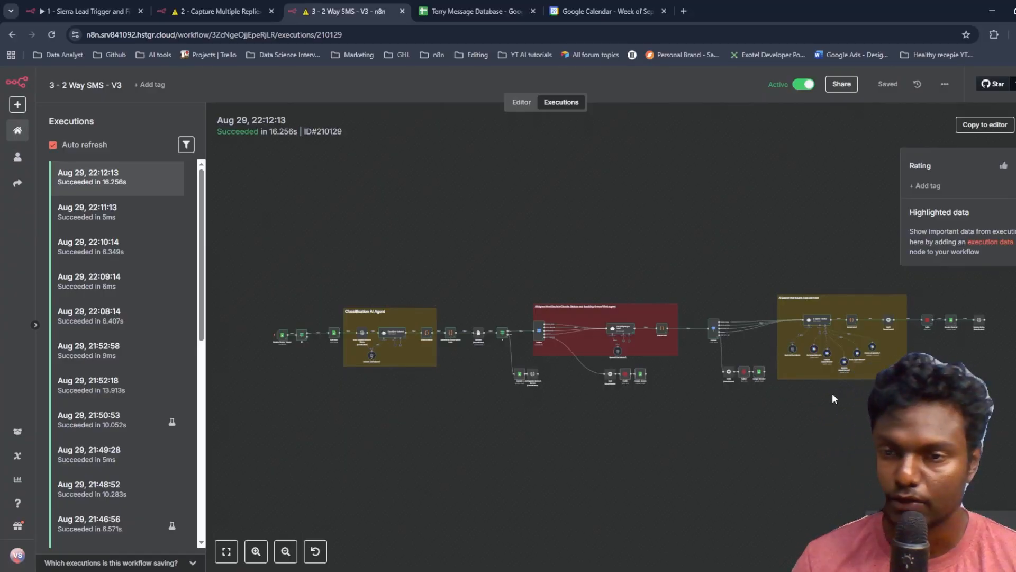
Survey the 22:12:13 execution from the status double-check section to the appointment-booking section.
{"action": "left_click", "coordinate": [256, 551]}
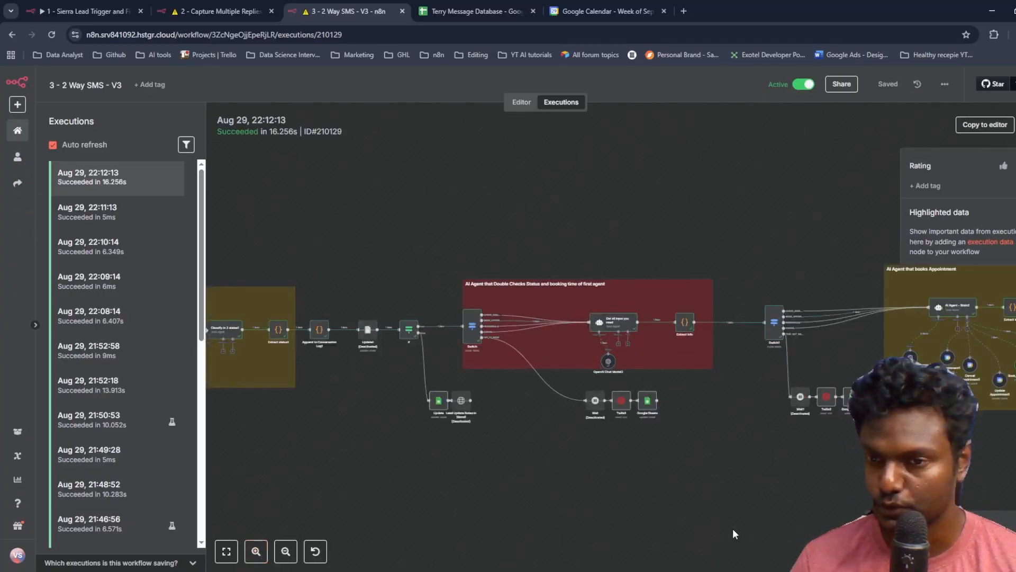
{"action": "left_click_drag", "start_coordinate": [728, 530], "coordinate": [539, 519]}
{"action": "left_click_drag", "start_coordinate": [722, 507], "coordinate": [455, 506]}
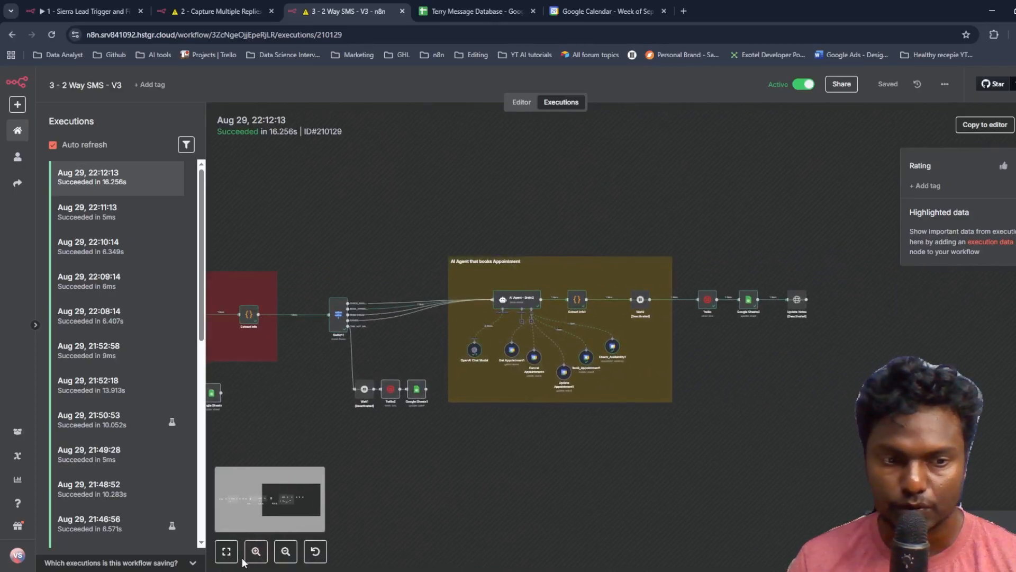
{"action": "left_click", "coordinate": [256, 551]}
{"action": "left_click", "coordinate": [256, 551]}
{"action": "left_click_drag", "start_coordinate": [248, 536], "coordinate": [568, 497]}
{"action": "left_click_drag", "start_coordinate": [331, 521], "coordinate": [503, 504]}
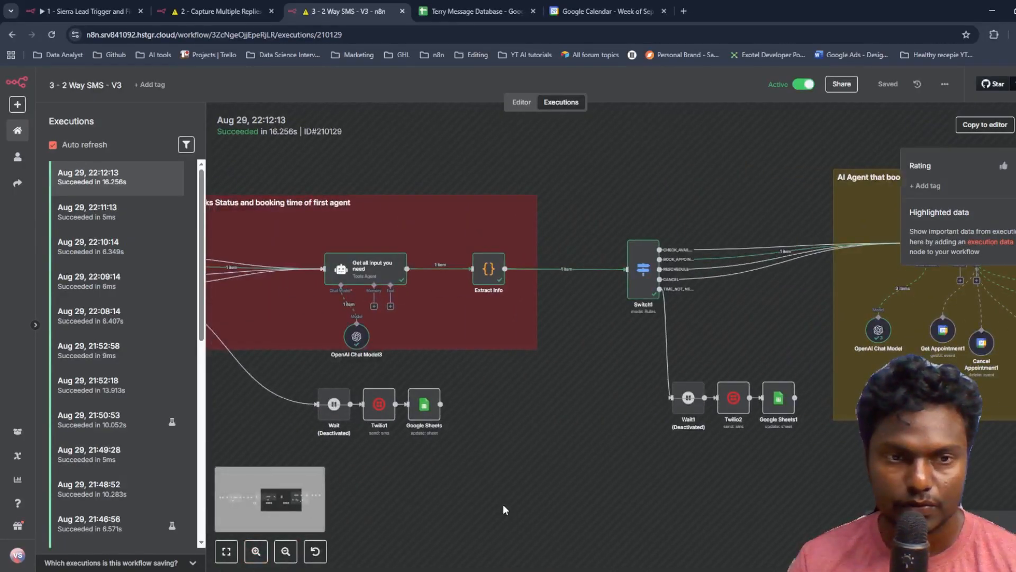
Examine the route through the If node into Switch and identify which Switch output the lead took.
{"action": "scroll", "coordinate": [503, 504], "scroll_direction": "left", "scroll_amount": 1}
{"action": "scroll", "coordinate": [516, 497], "scroll_direction": "left", "scroll_amount": 5}
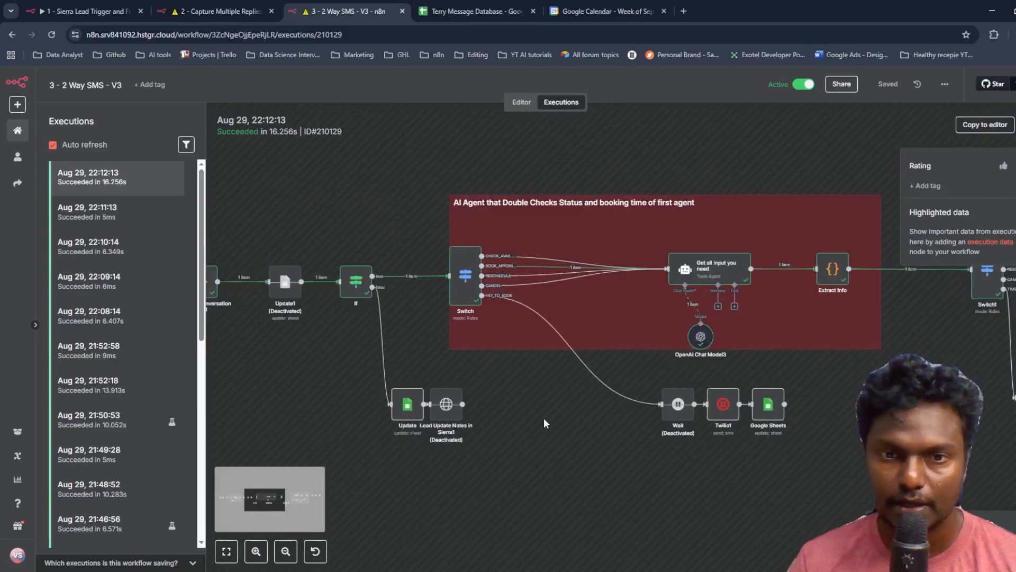
{"action": "left_click_drag", "start_coordinate": [286, 415], "coordinate": [421, 415]}
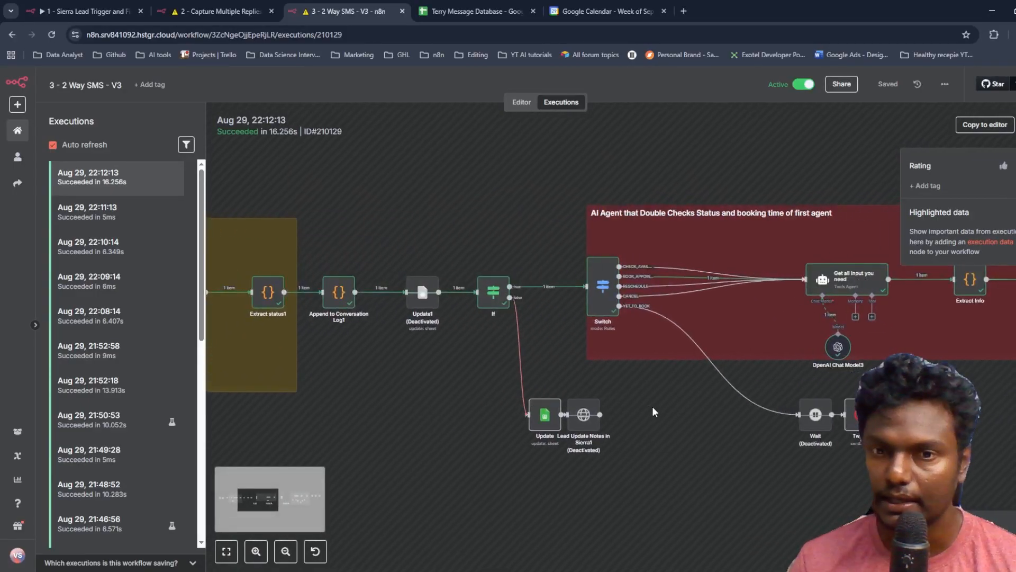
{"action": "left_click_drag", "start_coordinate": [669, 402], "coordinate": [629, 441]}
{"action": "left_click", "coordinate": [256, 551]}
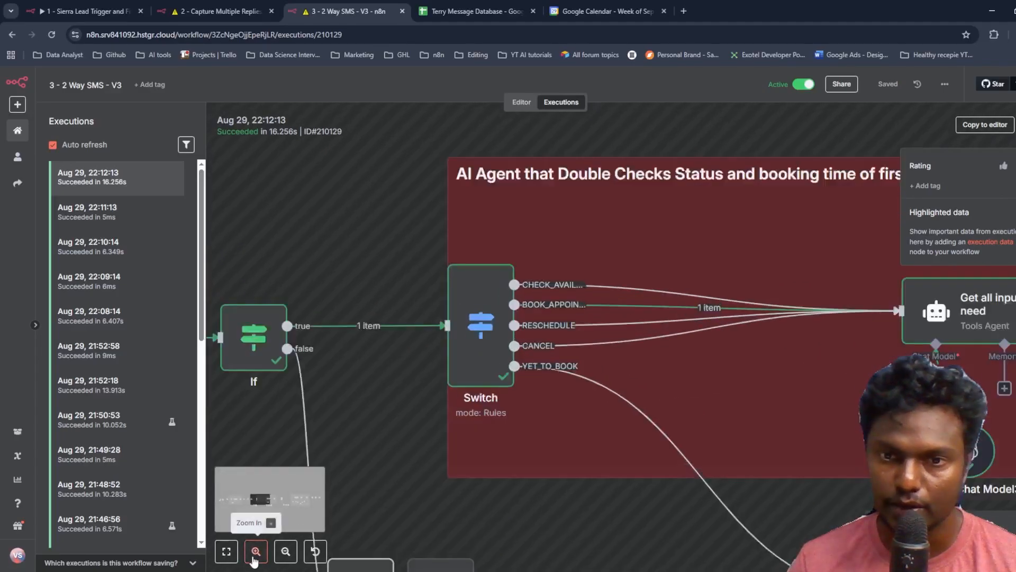
Trace the executed path from Switch through the Get all input you need agent and Extract Info to Switch1.
{"action": "scroll", "coordinate": [695, 465], "scroll_direction": "right", "scroll_amount": 5}
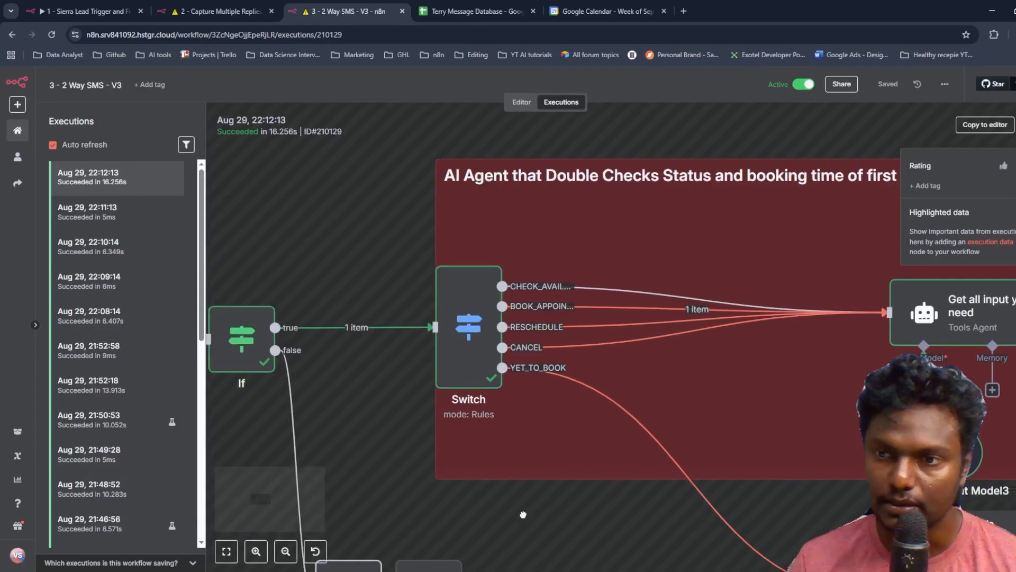
{"action": "scroll", "coordinate": [695, 464], "scroll_direction": "right", "scroll_amount": 5}
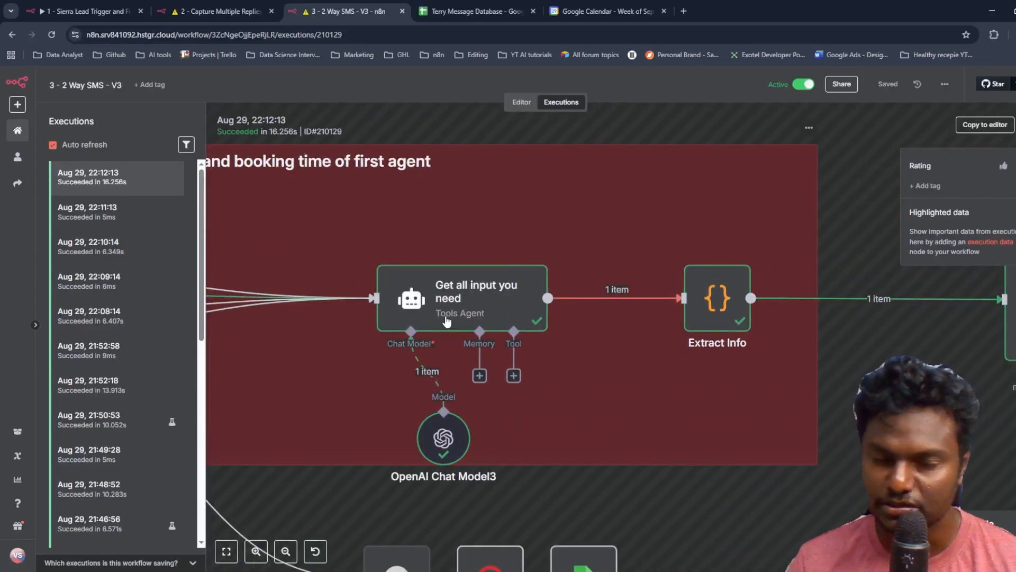
{"action": "scroll", "coordinate": [854, 320], "scroll_direction": "right", "scroll_amount": 10}
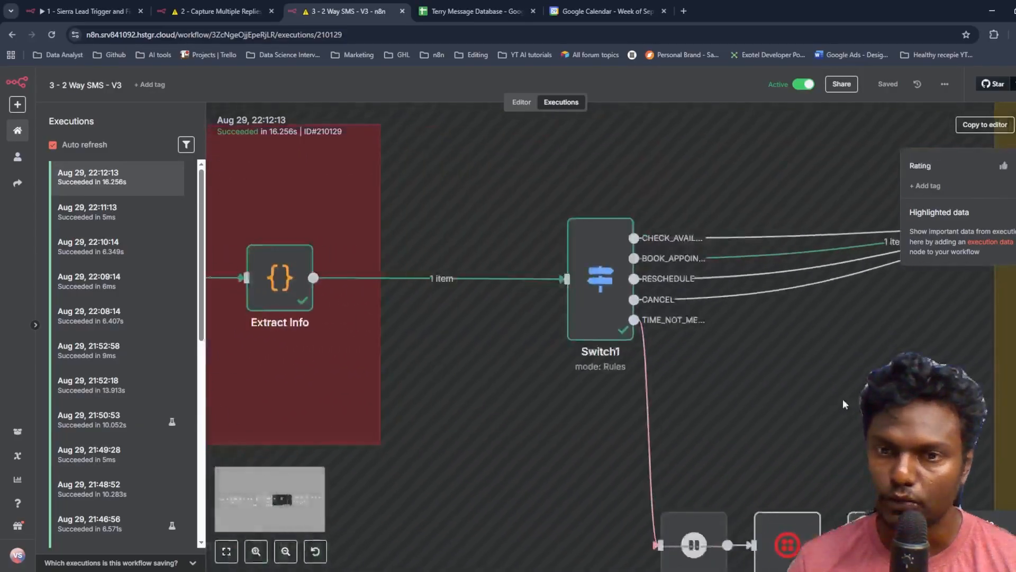
{"action": "scroll", "coordinate": [579, 423], "scroll_direction": "left", "scroll_amount": 5}
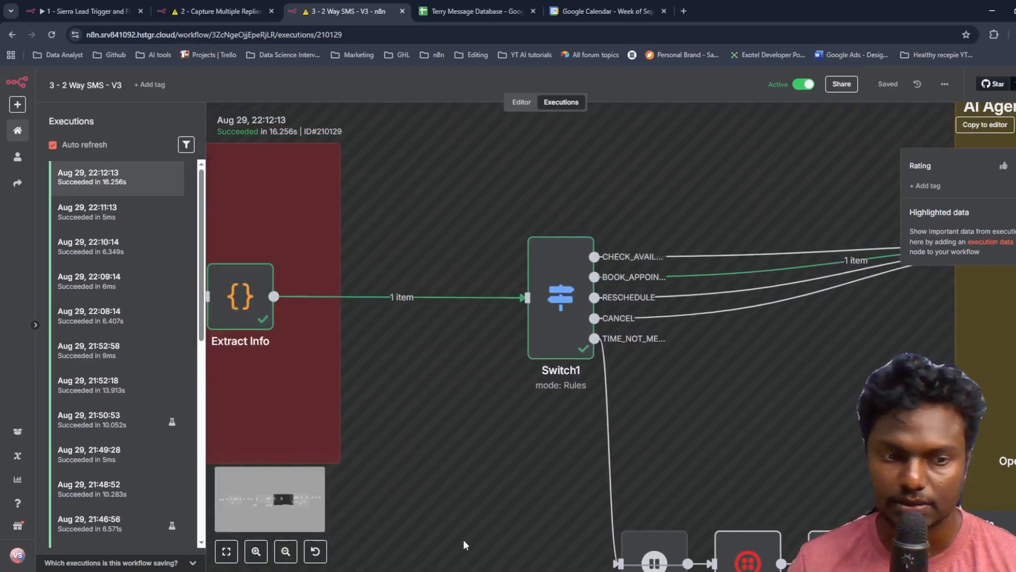
{"action": "left_click", "coordinate": [286, 551]}
{"action": "left_click", "coordinate": [286, 551]}
{"action": "scroll", "coordinate": [257, 286], "scroll_direction": "left", "scroll_amount": 3}
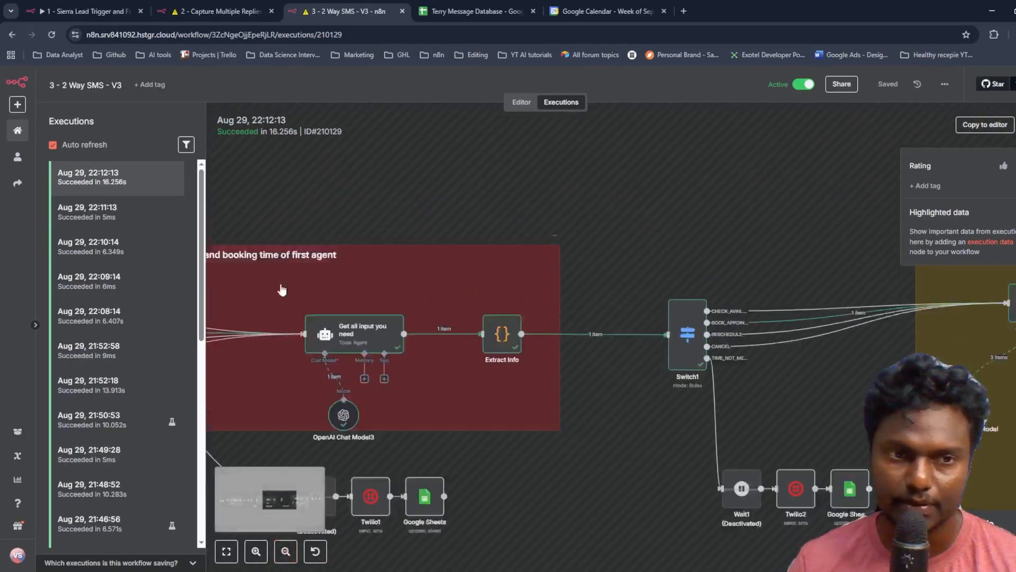
{"action": "left_click_drag", "start_coordinate": [476, 422], "coordinate": [546, 426]}
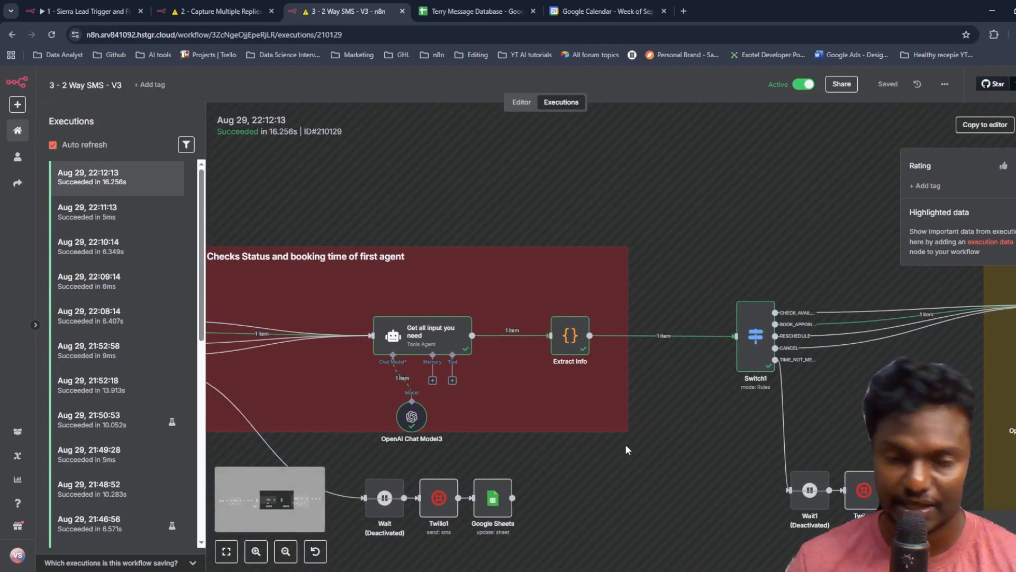
Follow the path from Switch1 through AI Agent - Brain2 and its calendar tools, and read the Twilio node's output body.
{"action": "left_click_drag", "start_coordinate": [723, 450], "coordinate": [378, 452]}
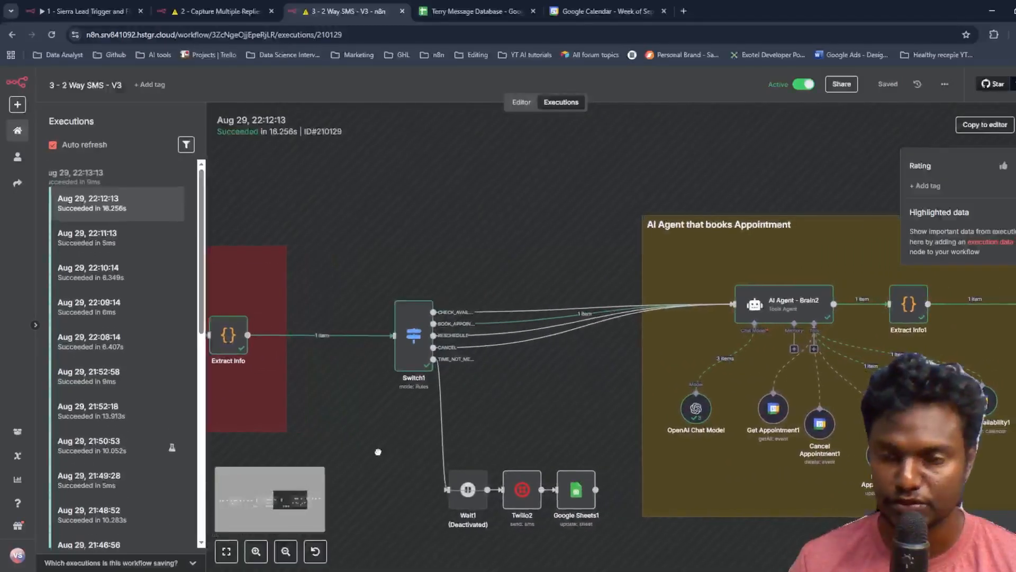
{"action": "left_click_drag", "start_coordinate": [712, 488], "coordinate": [519, 431]}
{"action": "left_click", "coordinate": [256, 551]}
{"action": "left_click_drag", "start_coordinate": [648, 521], "coordinate": [535, 532]}
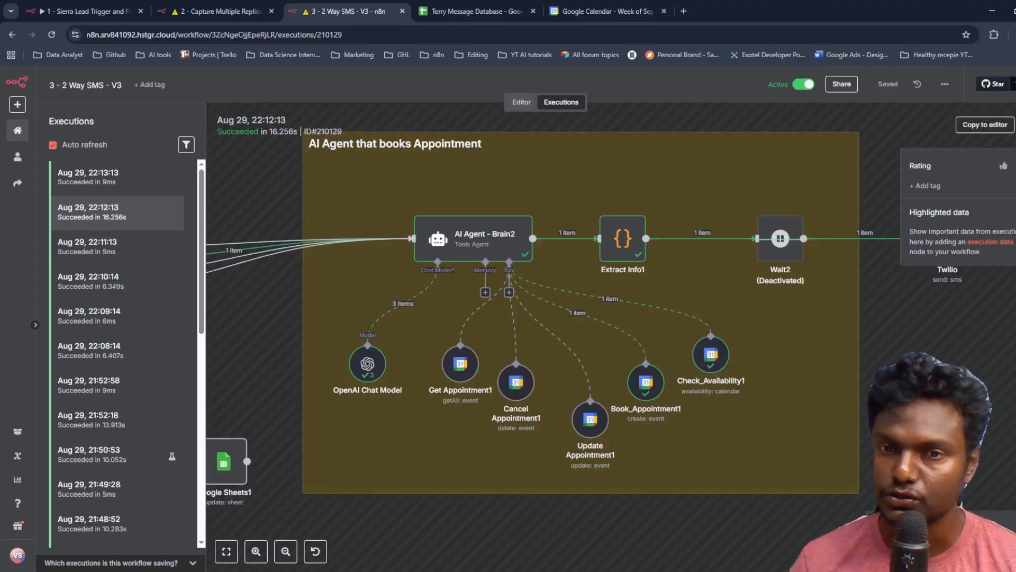
{"action": "scroll", "coordinate": [656, 391], "scroll_direction": "right", "scroll_amount": 5}
{"action": "double_click", "coordinate": [655, 245]}
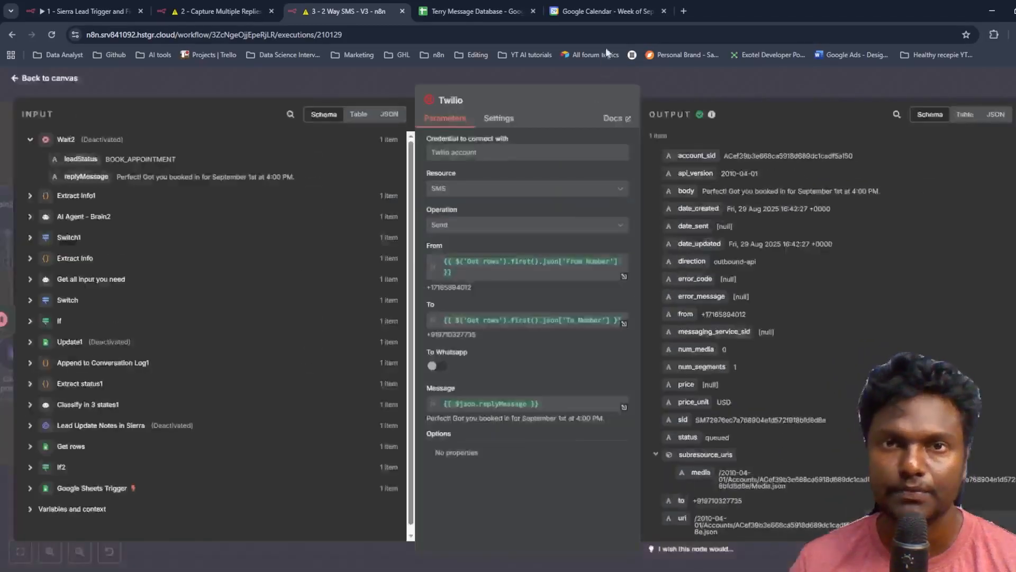
Switch to Google Calendar, check the details of the Monday, September 1, 4 pm appointment and close them.
{"action": "left_click", "coordinate": [606, 11]}
{"action": "left_click", "coordinate": [239, 358]}
{"action": "left_click_drag", "start_coordinate": [354, 334], "coordinate": [401, 352]}
{"action": "left_click", "coordinate": [401, 351]}
{"action": "left_click_drag", "start_coordinate": [343, 333], "coordinate": [500, 334]}
{"action": "left_click", "coordinate": [415, 335]}
{"action": "left_click", "coordinate": [500, 335]}
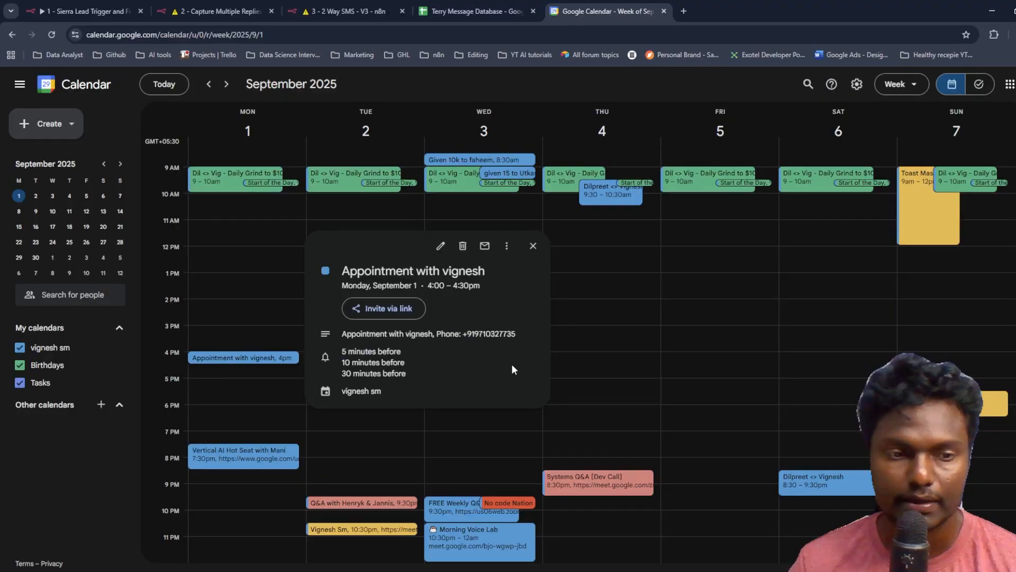
{"action": "left_click", "coordinate": [532, 248]}
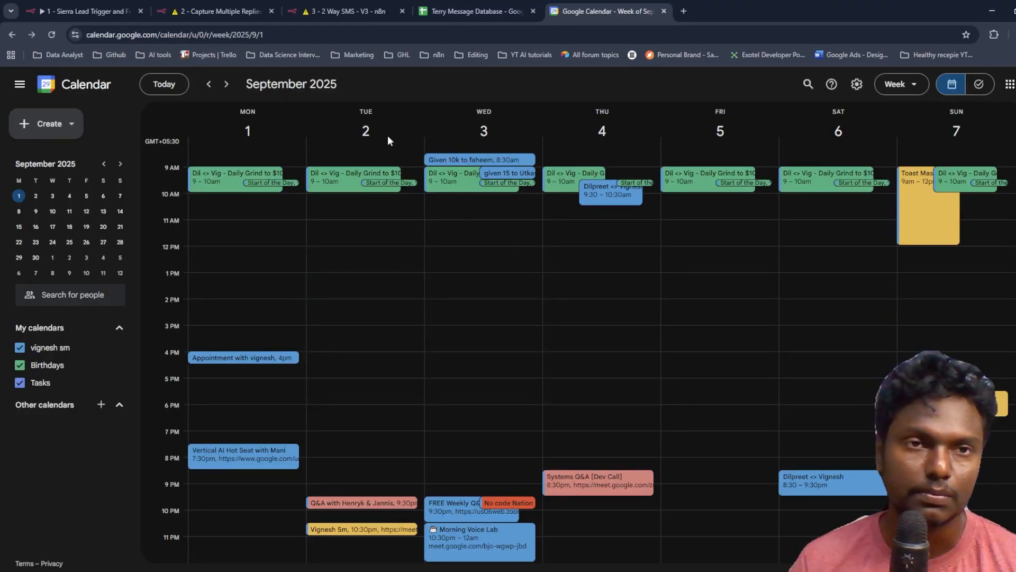
Return to the 2 Way SMS workflow in n8n, close the Twilio node and show the workflow in the editor.
{"action": "left_click", "coordinate": [344, 12]}
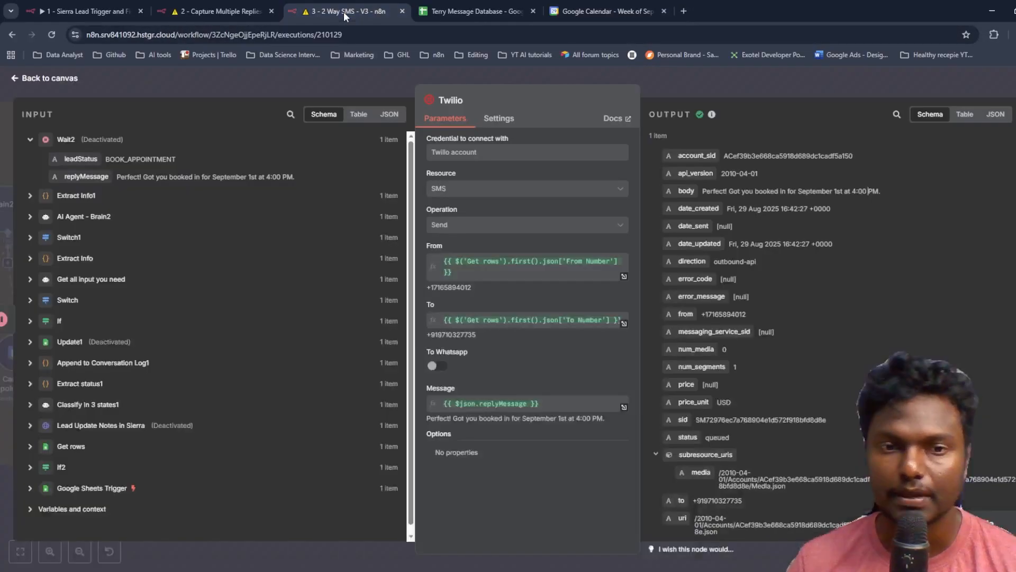
{"action": "left_click", "coordinate": [773, 80]}
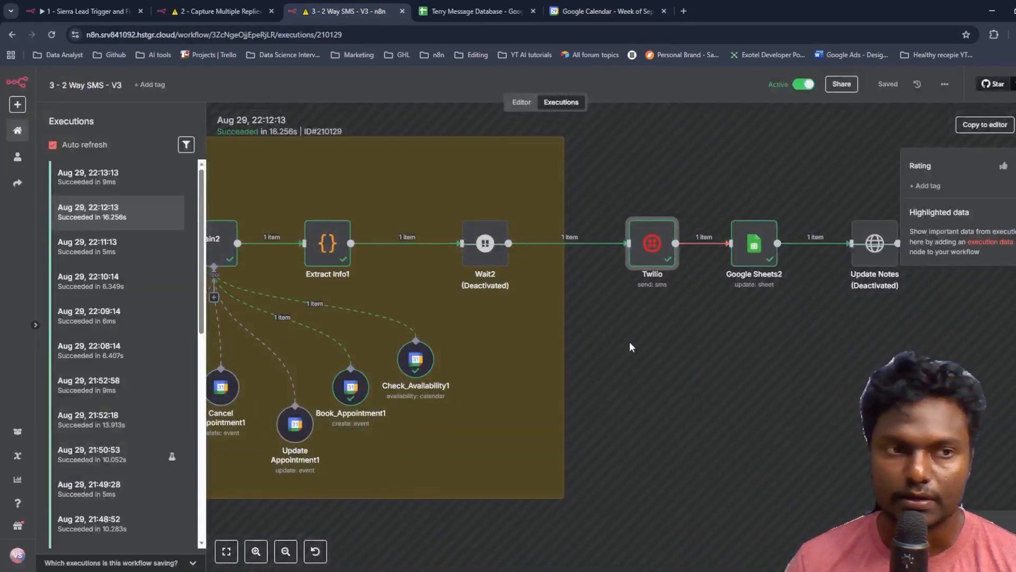
{"action": "scroll", "coordinate": [624, 343], "scroll_direction": "down", "scroll_amount": 3}
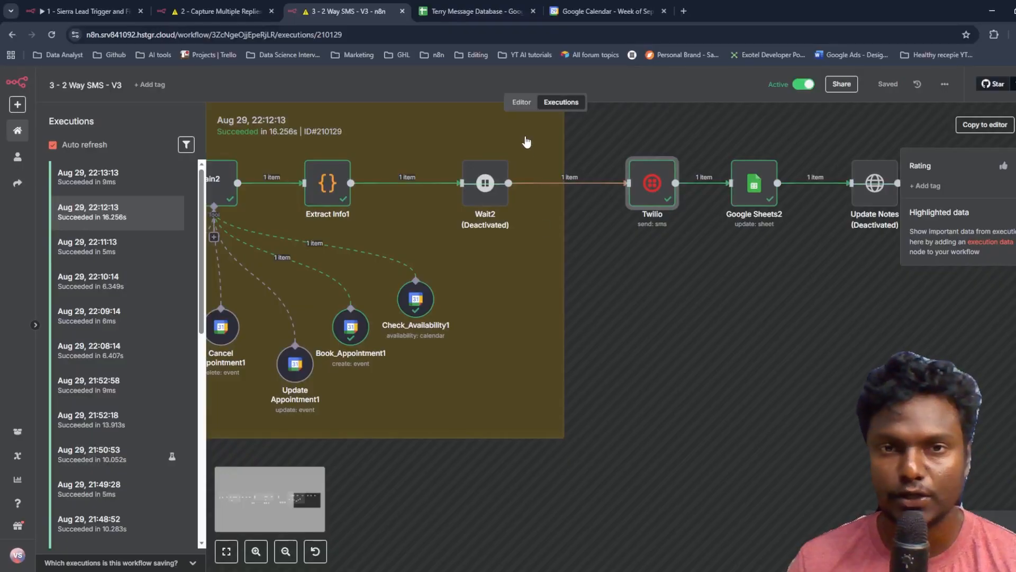
{"action": "left_click", "coordinate": [521, 104]}
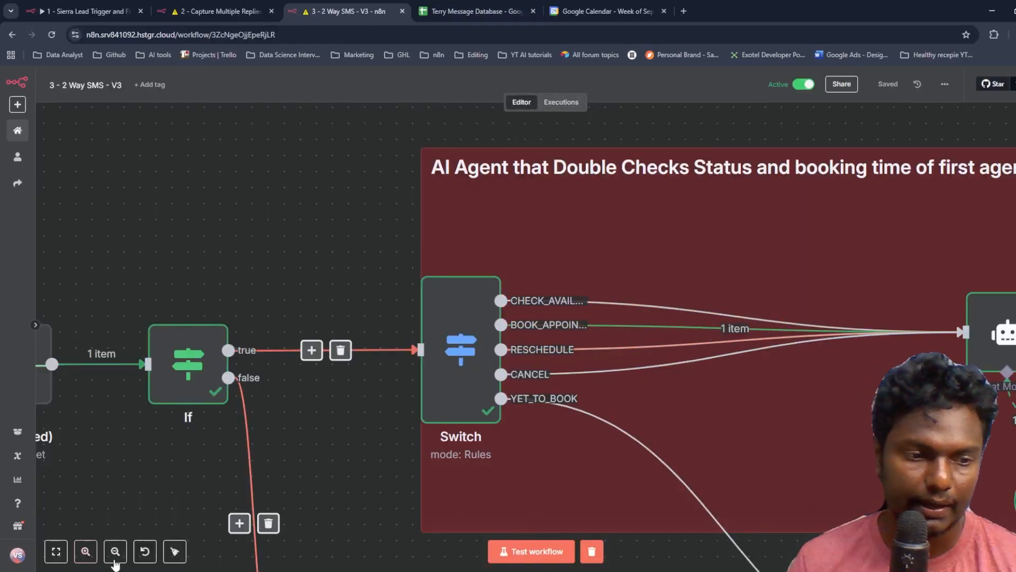